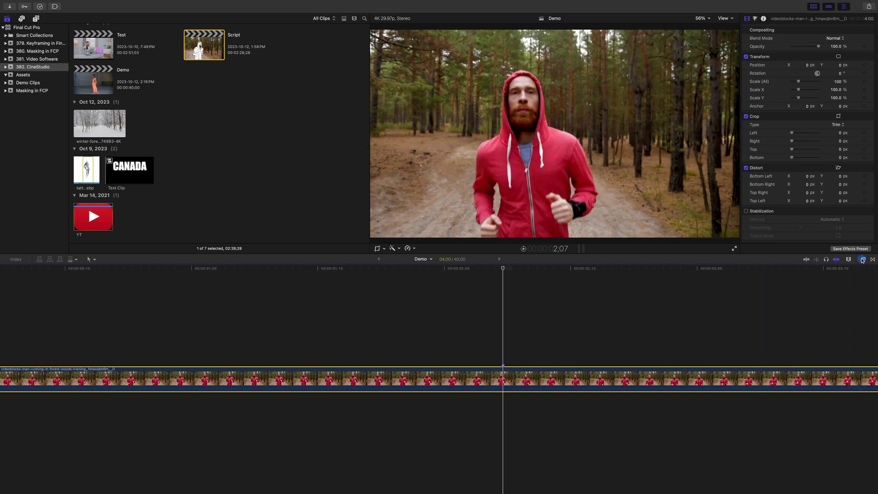
Apply the mRotoAI effect from the Effects browser's mRotoAI category to the running-man clip
{"action": "left_click", "coordinate": [861, 258]}
{"action": "scroll", "coordinate": [627, 123], "scroll_direction": "down", "scroll_amount": 5}
{"action": "left_click", "coordinate": [608, 202]}
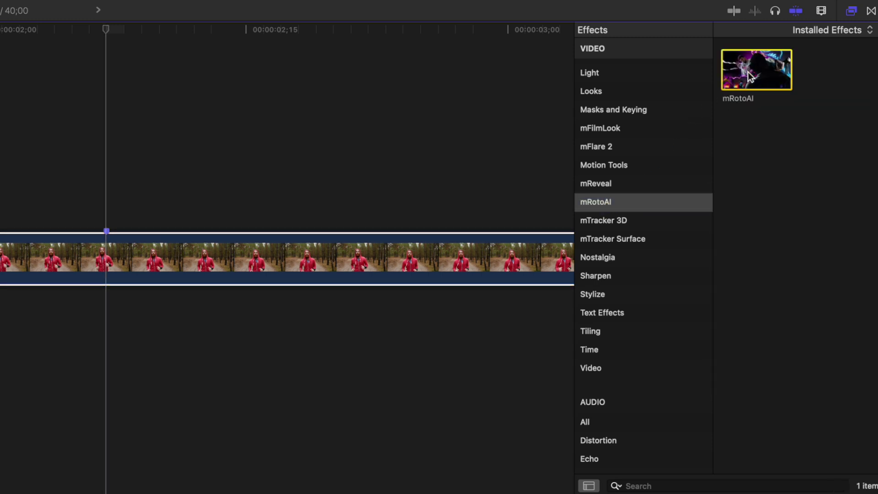
{"action": "left_click_drag", "start_coordinate": [747, 76], "coordinate": [427, 278]}
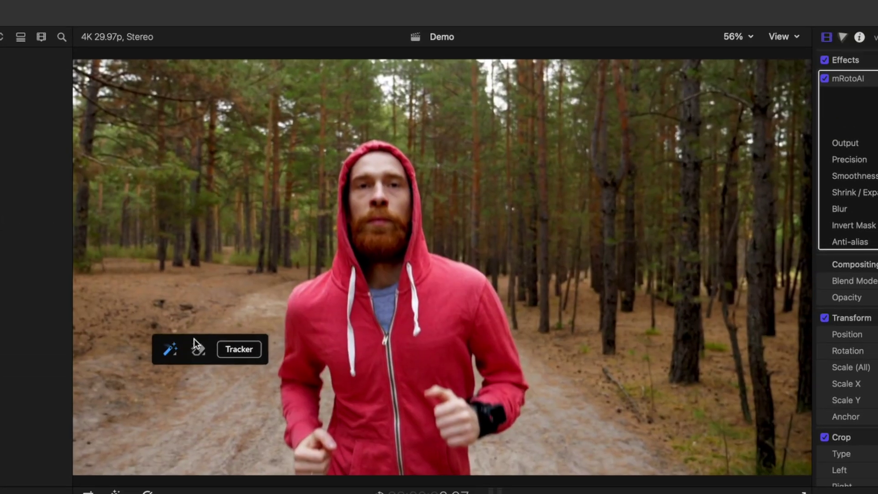
Move the masking tools off the runner and set mask Precision to Accurate
{"action": "left_click_drag", "start_coordinate": [198, 348], "coordinate": [203, 156]}
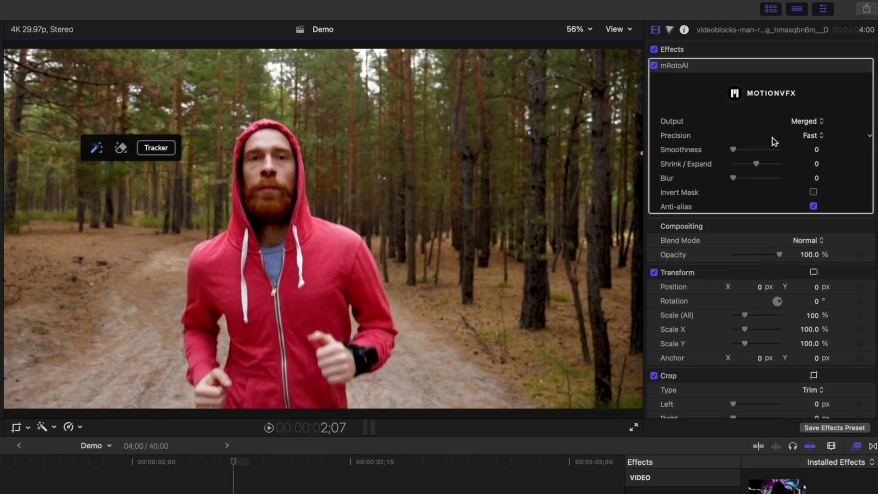
{"action": "left_click", "coordinate": [813, 135]}
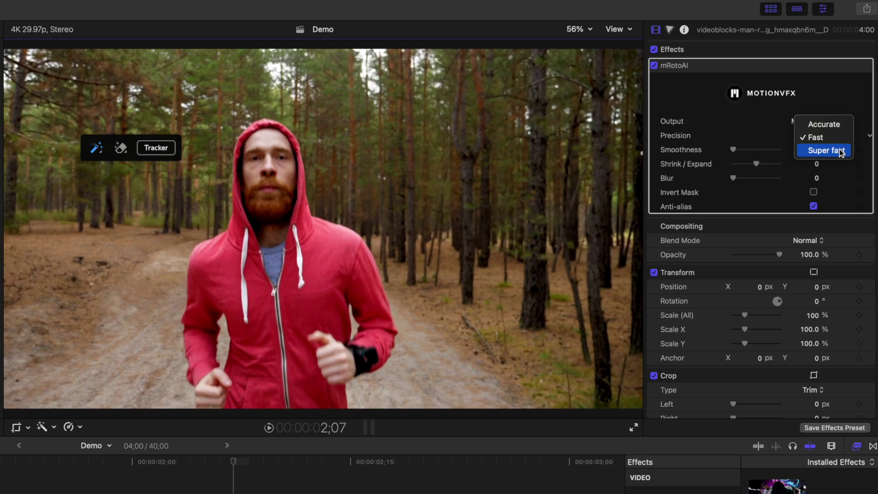
{"action": "left_click", "coordinate": [830, 124]}
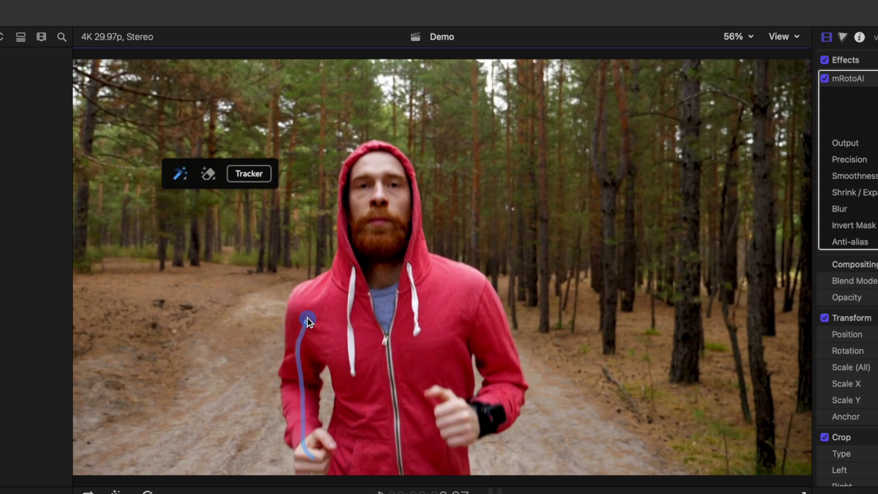
Brush over the running man to mask his whole body, then show the Tracker controls
{"action": "mouse_move", "coordinate": [356, 382]}
{"action": "left_mouse_down"}
{"action": "mouse_move", "coordinate": [357, 173]}
{"action": "mouse_move", "coordinate": [380, 468]}
{"action": "mouse_move", "coordinate": [392, 173]}
{"action": "mouse_move", "coordinate": [414, 335]}
{"action": "mouse_move", "coordinate": [444, 446]}
{"action": "mouse_move", "coordinate": [404, 185]}
{"action": "mouse_move", "coordinate": [493, 329]}
{"action": "mouse_move", "coordinate": [470, 413]}
{"action": "left_mouse_up"}
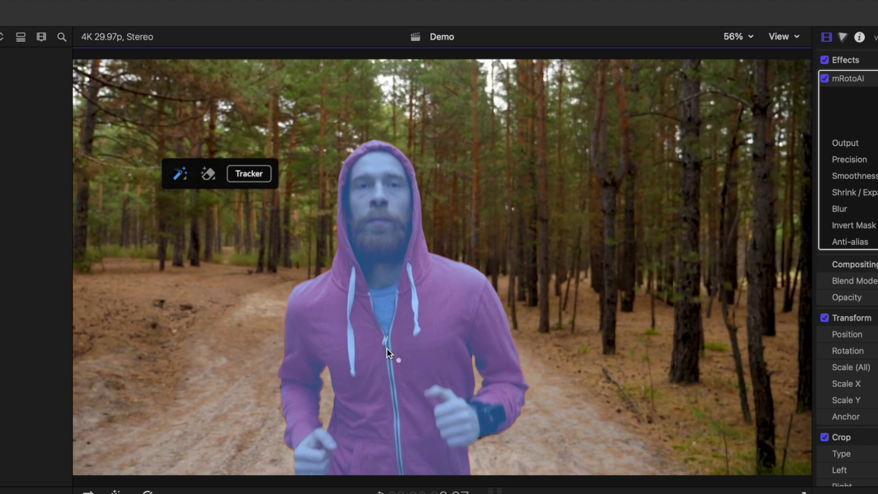
{"action": "left_click", "coordinate": [251, 177]}
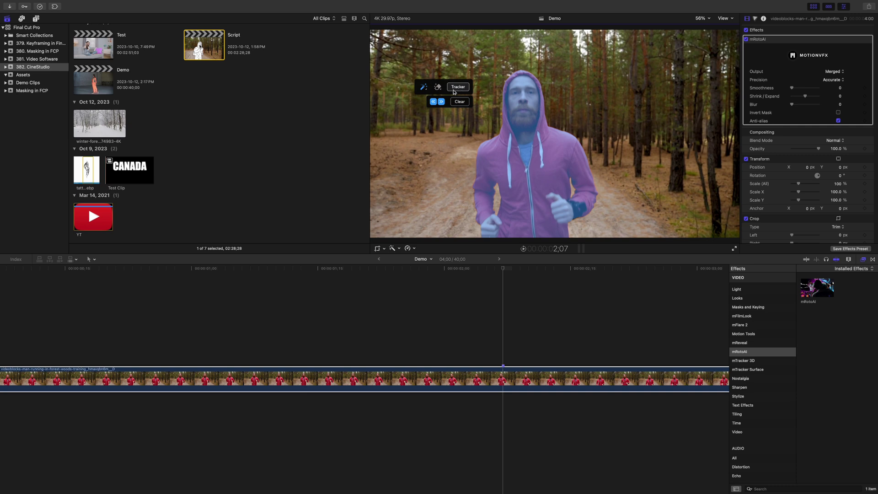
Track the runner's mask backward, then forward, through the clip
{"action": "left_click", "coordinate": [433, 102]}
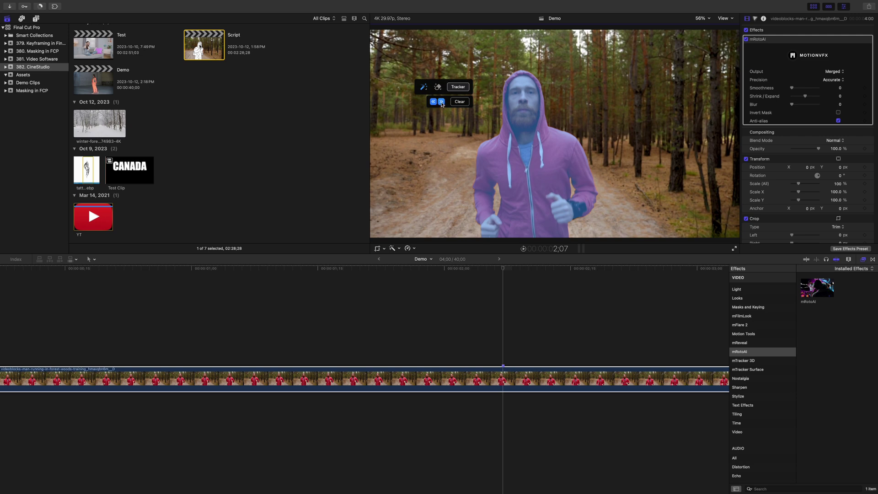
{"action": "left_click", "coordinate": [443, 103]}
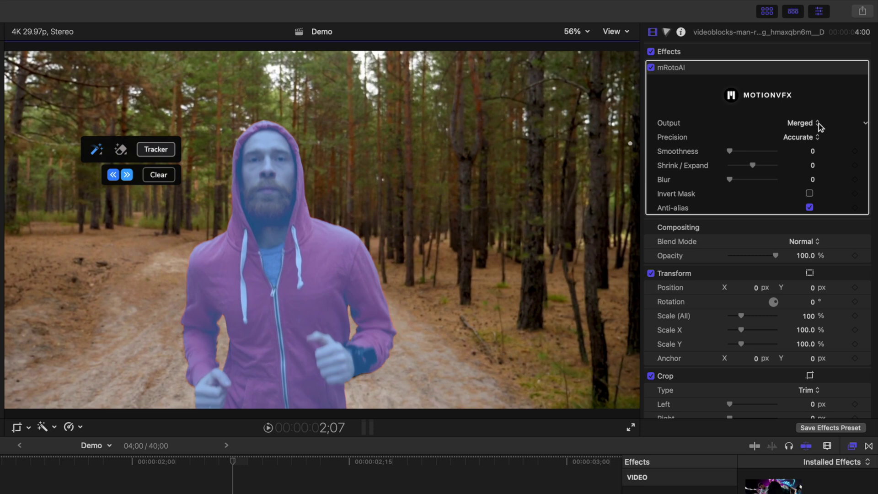
Preview mRotoAI's Output modes: mask silhouette, masked video and original footage
{"action": "left_click", "coordinate": [834, 71]}
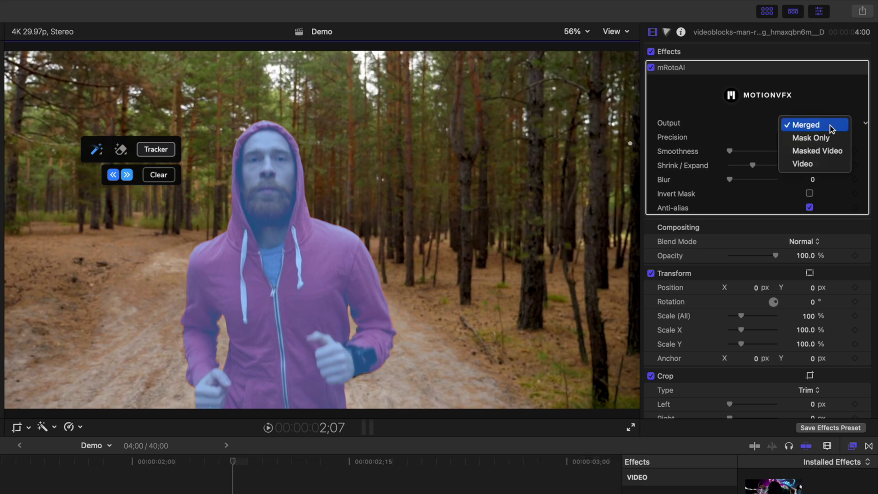
{"action": "left_click", "coordinate": [810, 137]}
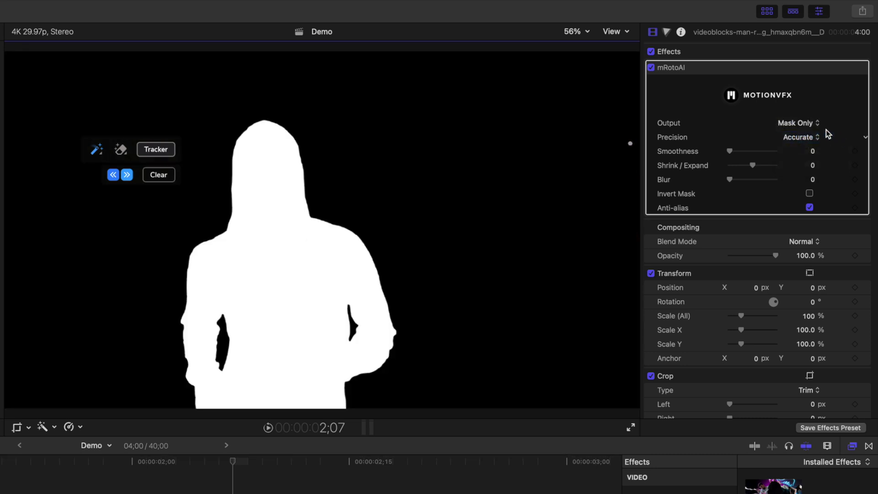
{"action": "left_click", "coordinate": [817, 123]}
{"action": "left_click", "coordinate": [820, 137]}
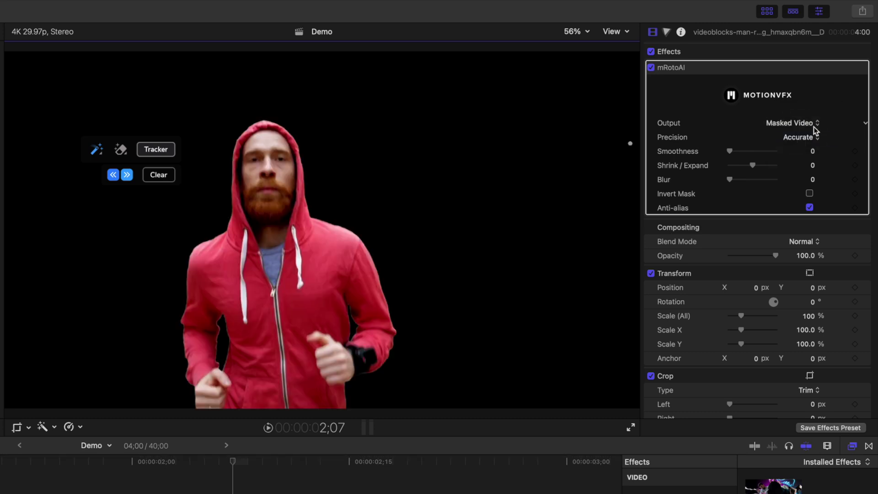
{"action": "left_click", "coordinate": [816, 123]}
{"action": "left_click", "coordinate": [814, 138]}
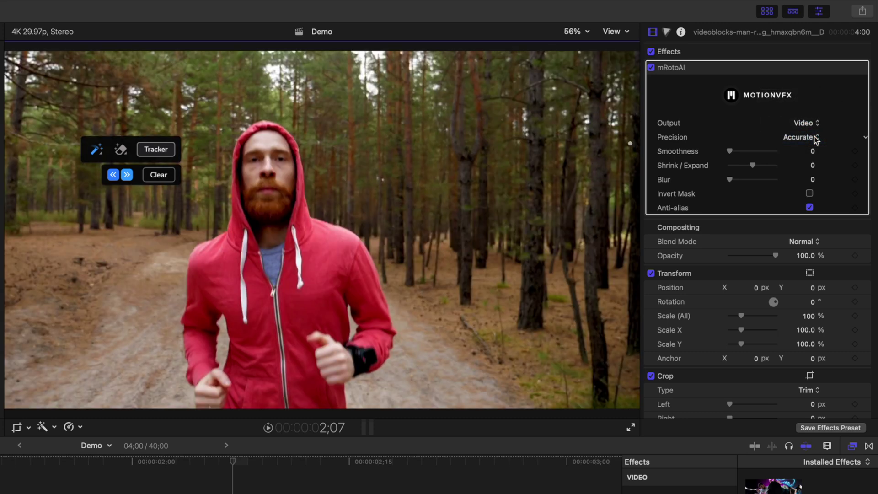
Set Output to Masked Video, smooth the mask edge to 0.31, and preview the inverted mask
{"action": "left_click", "coordinate": [816, 123]}
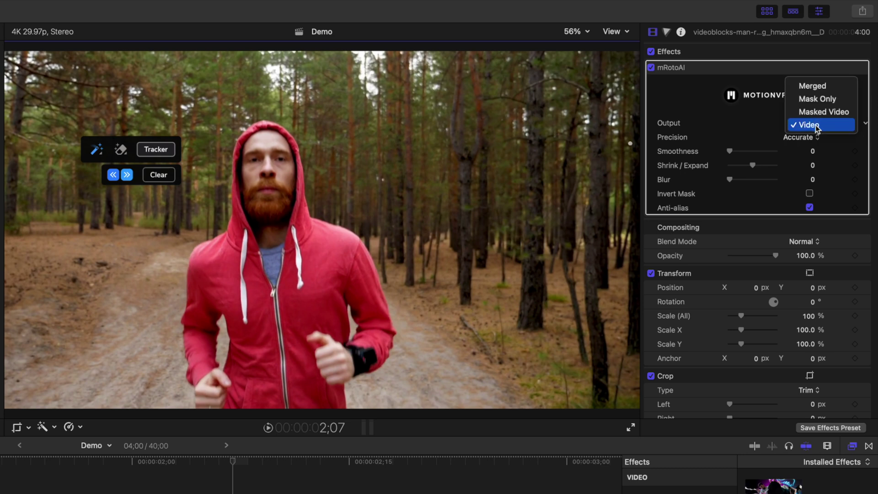
{"action": "left_click", "coordinate": [821, 115]}
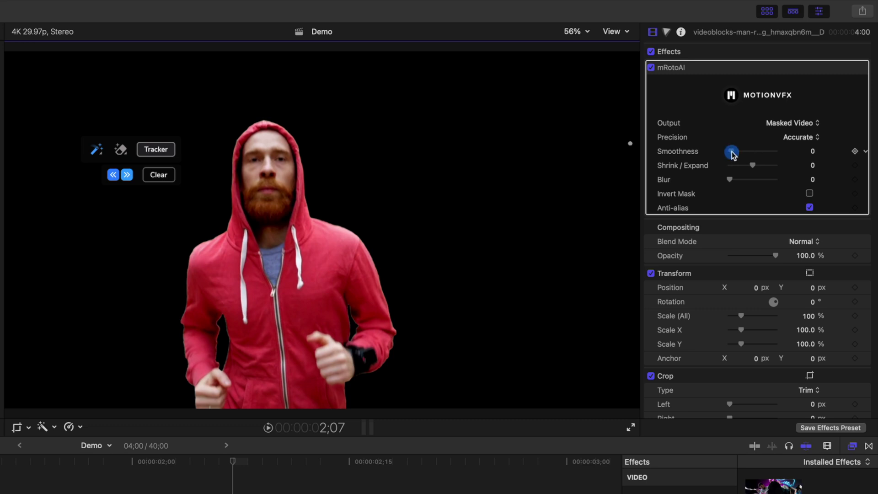
{"action": "mouse_move", "coordinate": [731, 153]}
{"action": "left_mouse_down"}
{"action": "mouse_move", "coordinate": [744, 152]}
{"action": "mouse_move", "coordinate": [748, 166]}
{"action": "mouse_move", "coordinate": [733, 181]}
{"action": "left_mouse_up"}
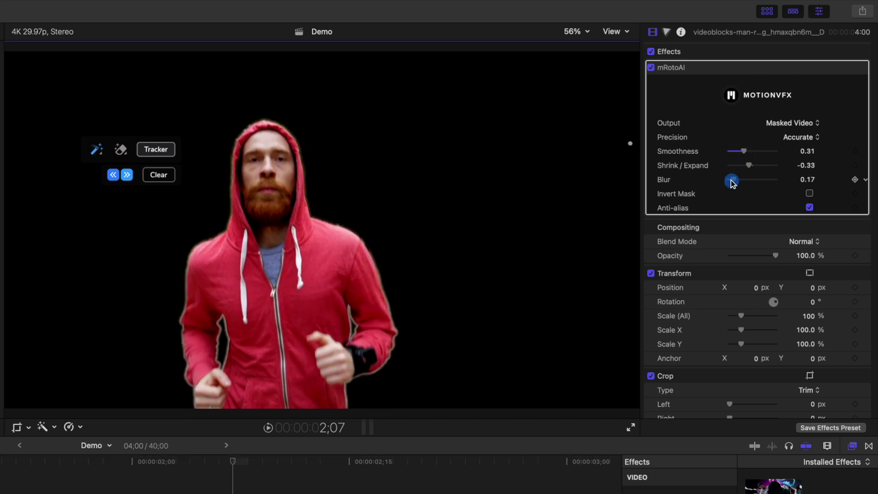
{"action": "left_click", "coordinate": [810, 194]}
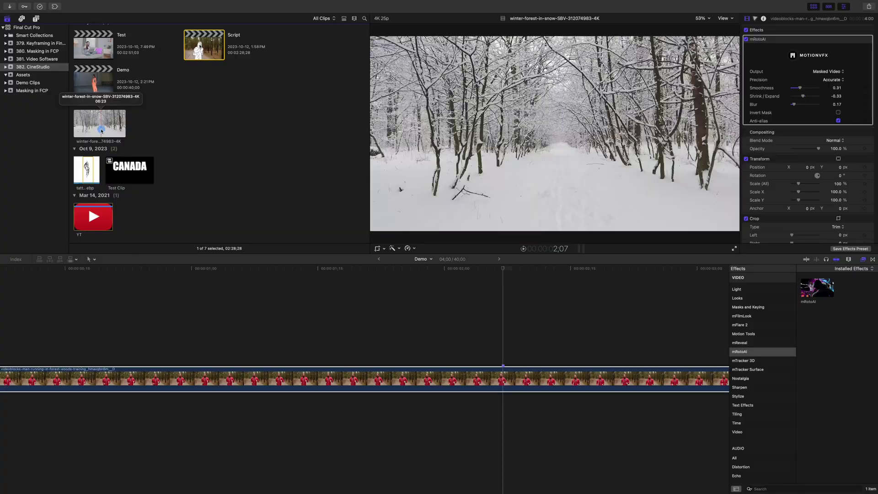
Option-drag a copy of the running-man clip above the original and disable mRotoAI on one copy
{"action": "mouse_move", "coordinate": [100, 124]}
{"action": "left_mouse_down"}
{"action": "mouse_move", "coordinate": [159, 379]}
{"action": "mouse_move", "coordinate": [158, 407]}
{"action": "left_mouse_up"}
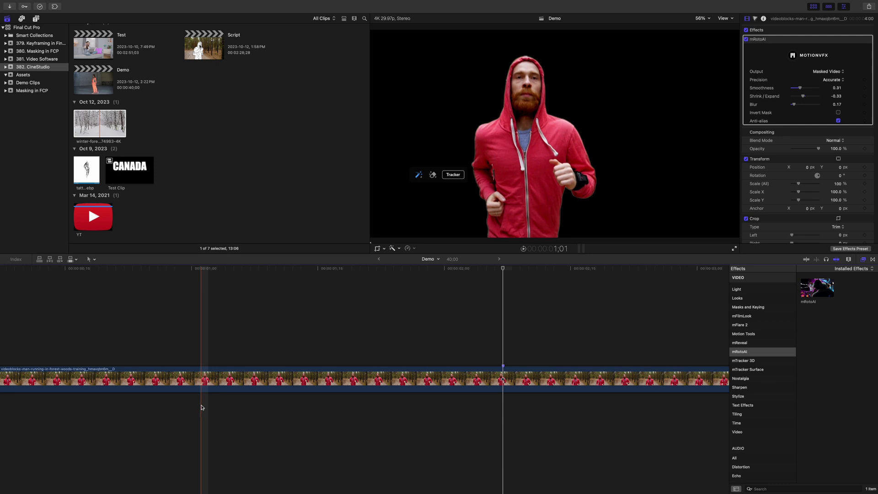
{"action": "left_click", "coordinate": [205, 382]}
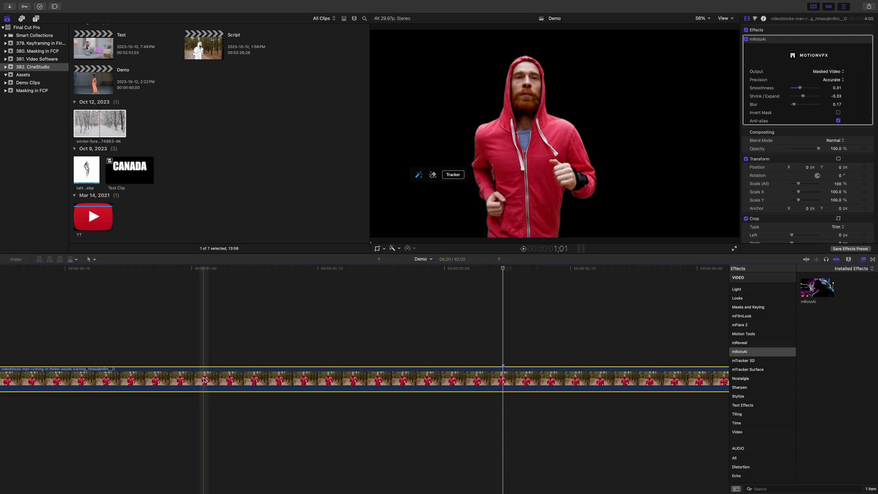
{"action": "key", "text": "alt"}
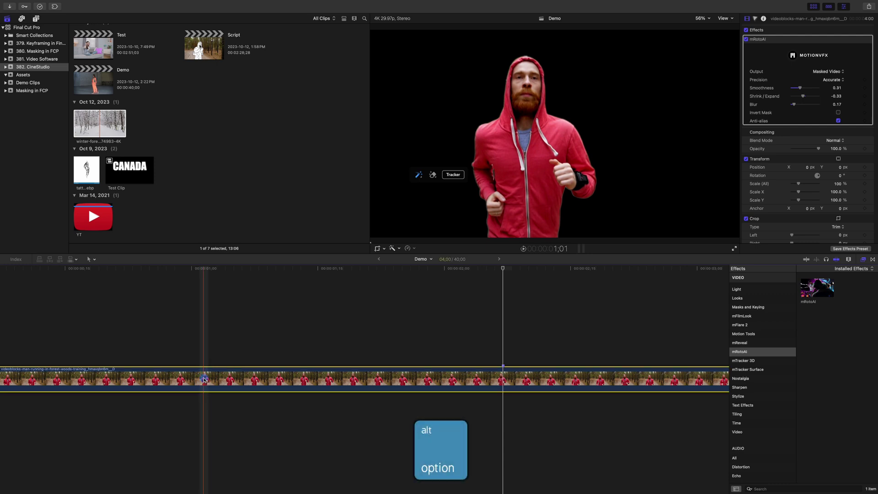
{"action": "left_click_drag", "start_coordinate": [204, 379], "coordinate": [204, 346], "text": "alt"}
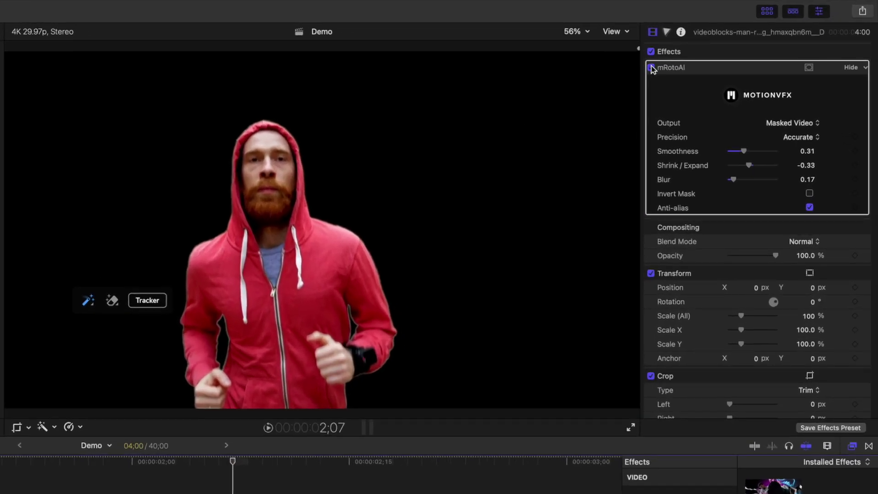
{"action": "left_click", "coordinate": [652, 67]}
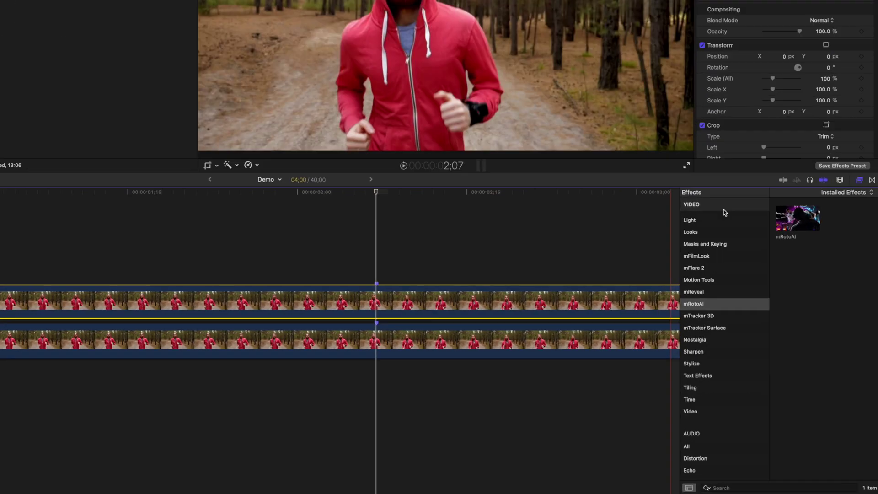
Find Comic Ink in the Effects browser and apply it to the upper running-man clip
{"action": "left_click", "coordinate": [761, 271]}
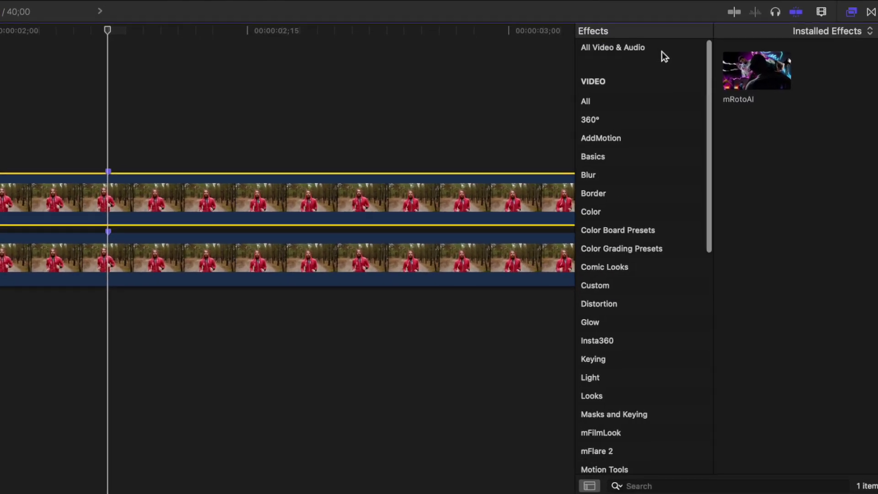
{"action": "left_click", "coordinate": [664, 485]}
{"action": "type", "text": "comi"}
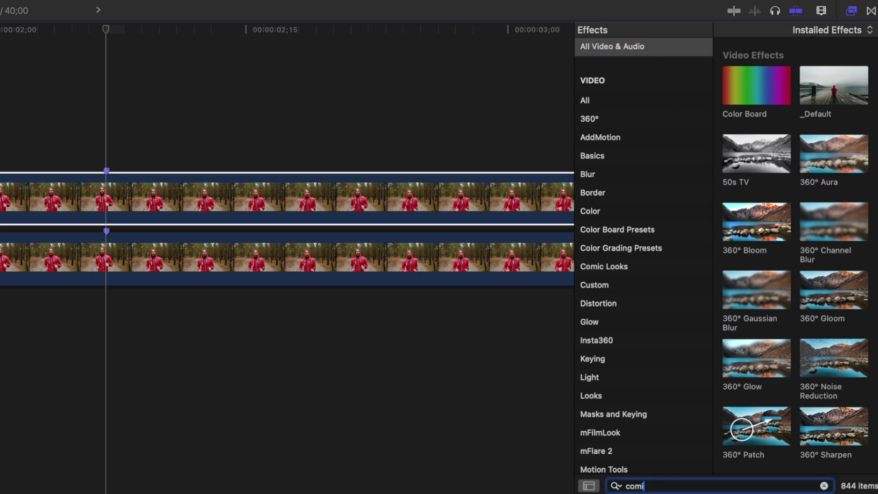
{"action": "type", "text": "c"}
{"action": "left_click", "coordinate": [754, 149]}
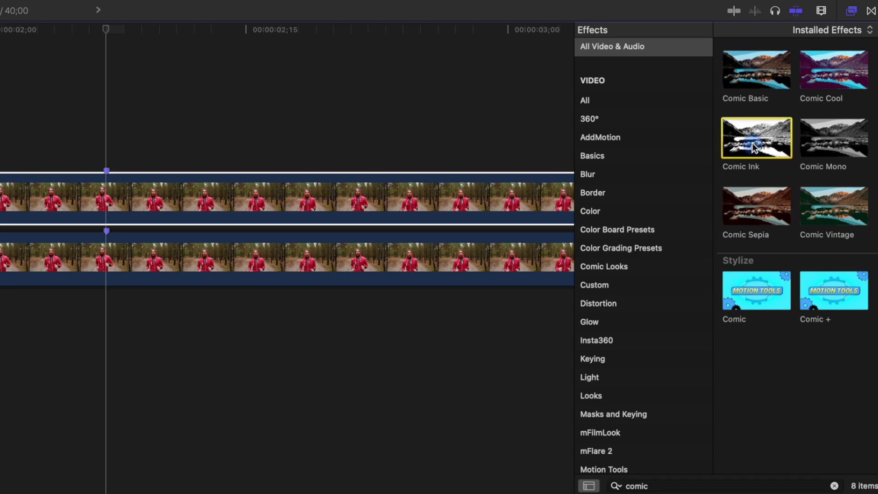
{"action": "left_click_drag", "start_coordinate": [755, 146], "coordinate": [278, 181]}
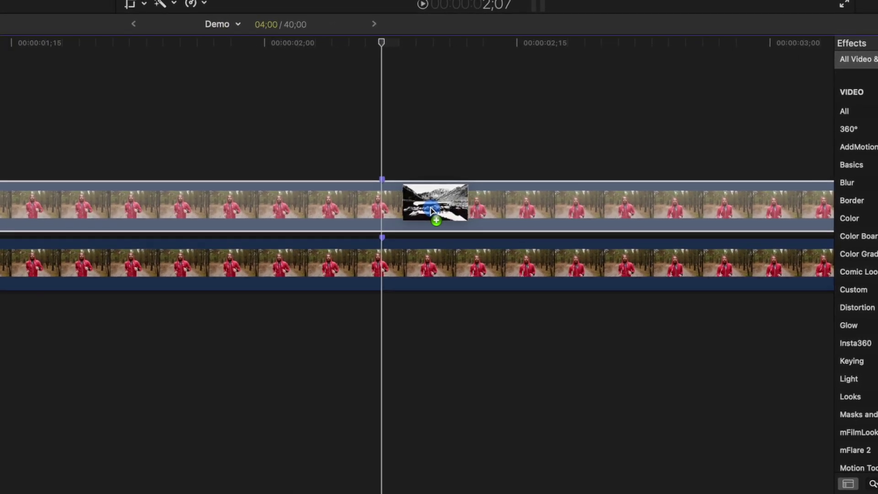
{"action": "left_click_drag", "start_coordinate": [435, 209], "coordinate": [435, 209]}
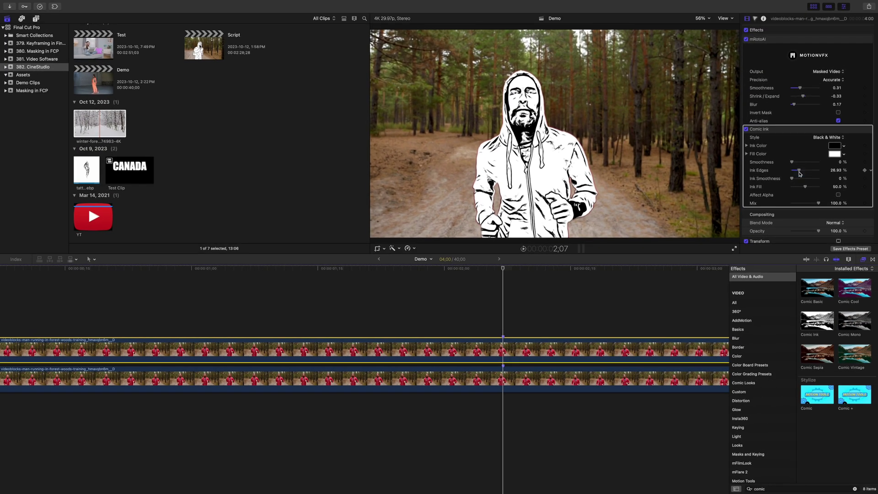
Adjust Comic Ink's Ink Fill, replay the result, and apply mRotoAI to the woman-on-sofa clip
{"action": "left_click_drag", "start_coordinate": [792, 179], "coordinate": [801, 188]}
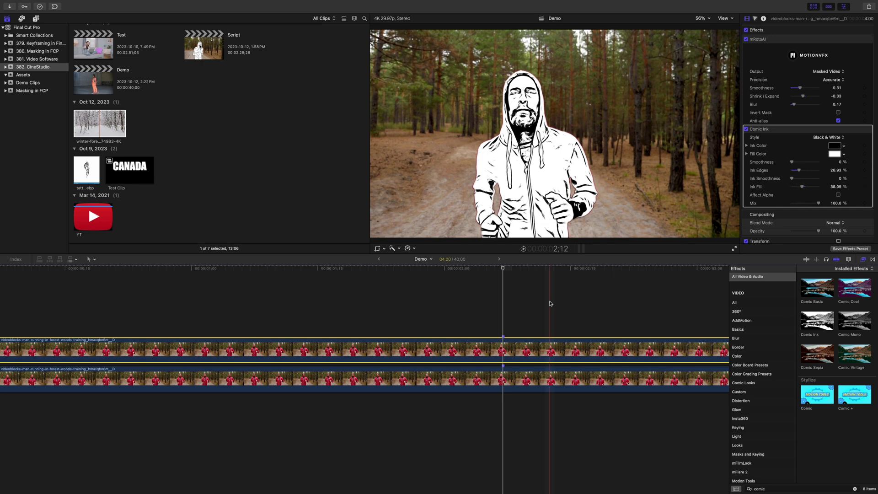
{"action": "left_click", "coordinate": [500, 302]}
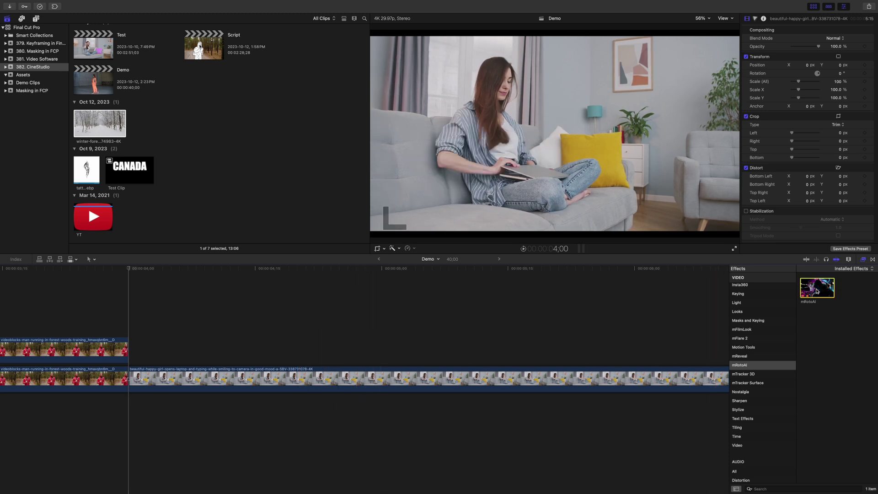
{"action": "left_click_drag", "start_coordinate": [816, 289], "coordinate": [486, 377]}
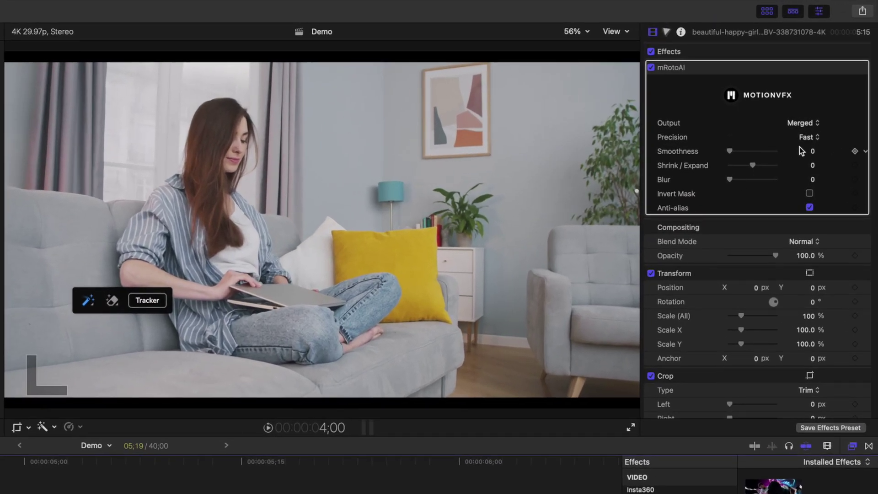
Set mRotoAI Precision to Super fast, select the yellow pillow, and track its mask forward
{"action": "left_click", "coordinate": [817, 140]}
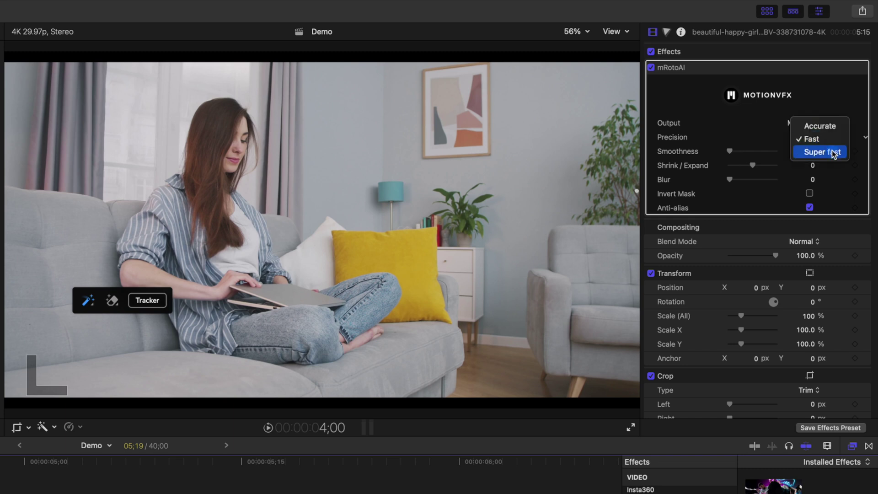
{"action": "left_click", "coordinate": [822, 152]}
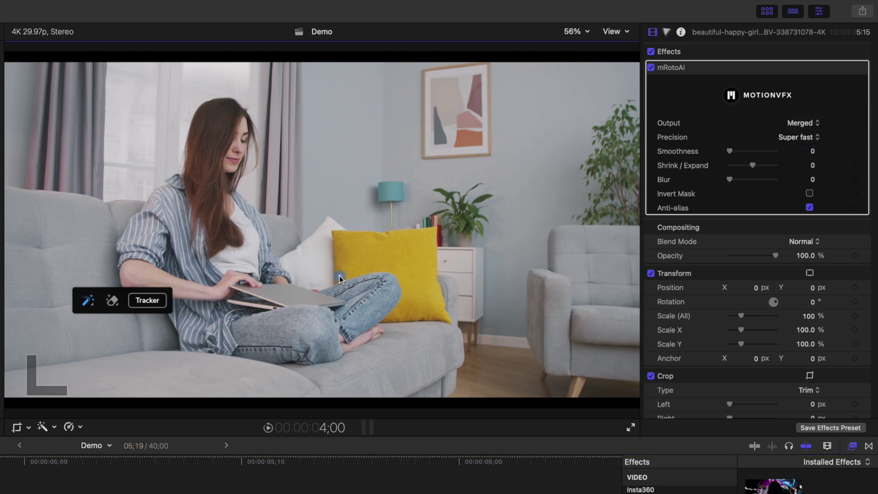
{"action": "left_click", "coordinate": [418, 302]}
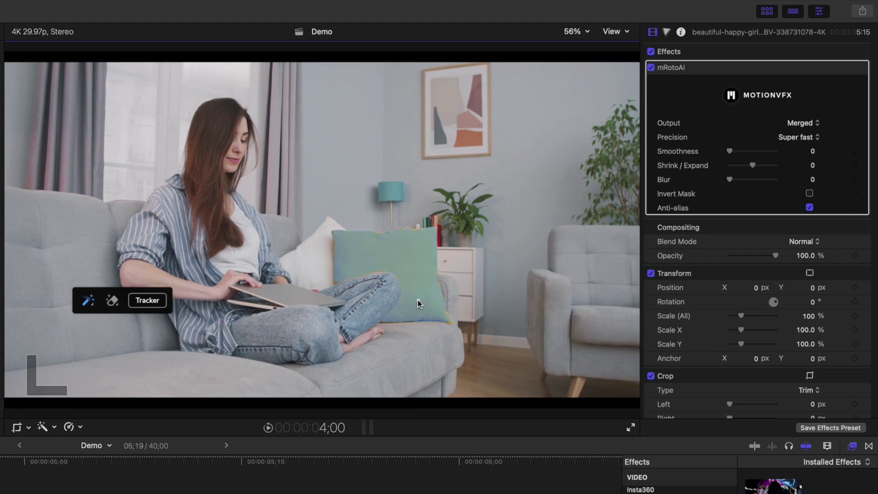
{"action": "left_click", "coordinate": [148, 299]}
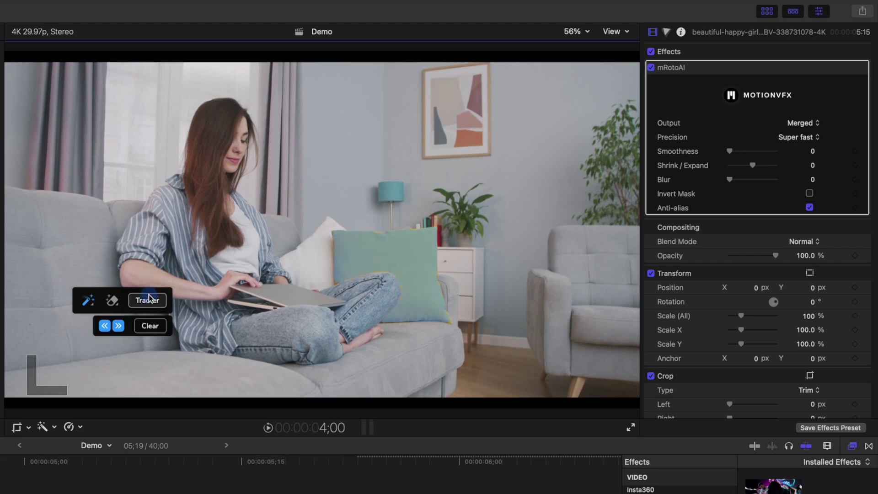
{"action": "left_click", "coordinate": [119, 326]}
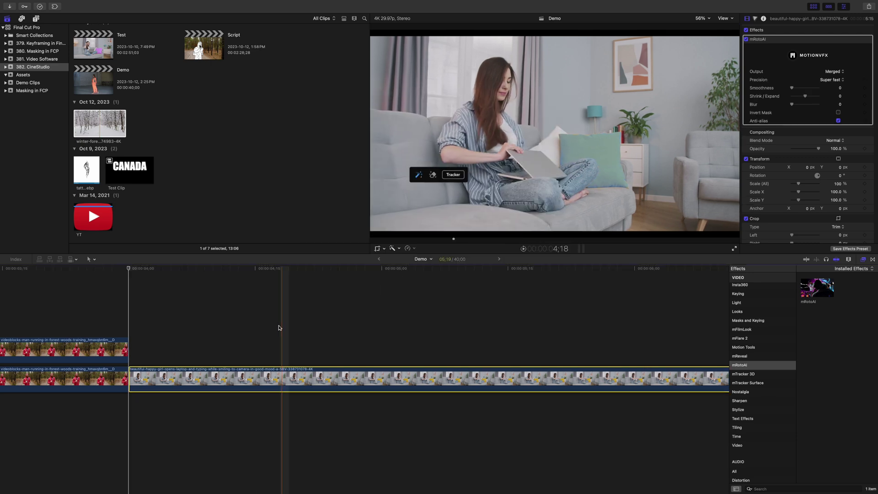
Paste a connected copy of the sofa clip above and disable mRotoAI on the lower clip
{"action": "key", "text": "super+c"}
{"action": "key", "text": "alt+v"}
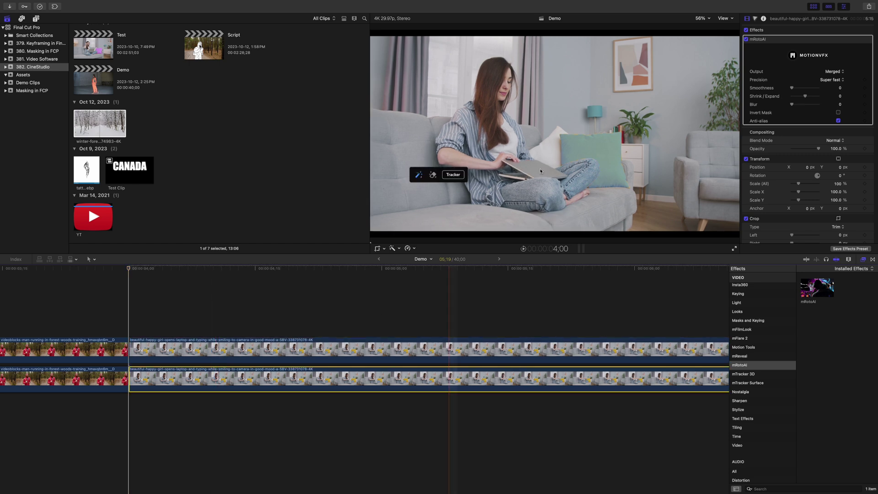
{"action": "left_click", "coordinate": [747, 40]}
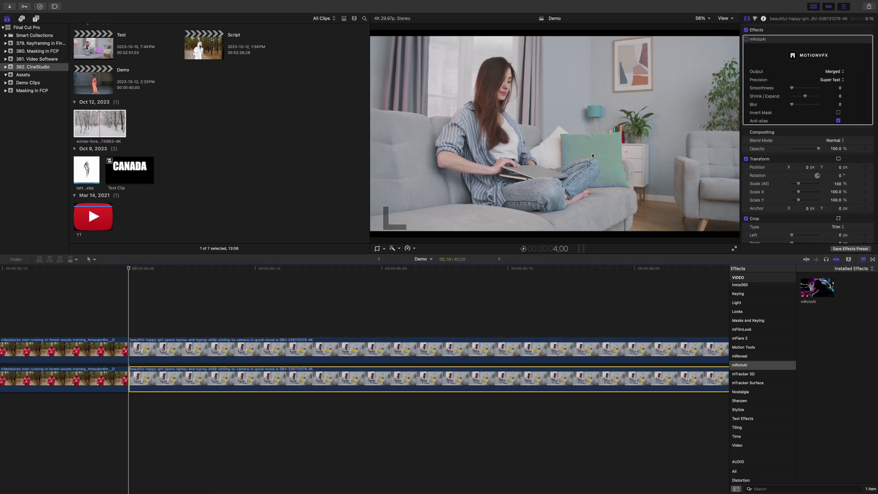
Set the upper clip's mRotoAI Output to Masked Video
{"action": "left_click", "coordinate": [271, 347]}
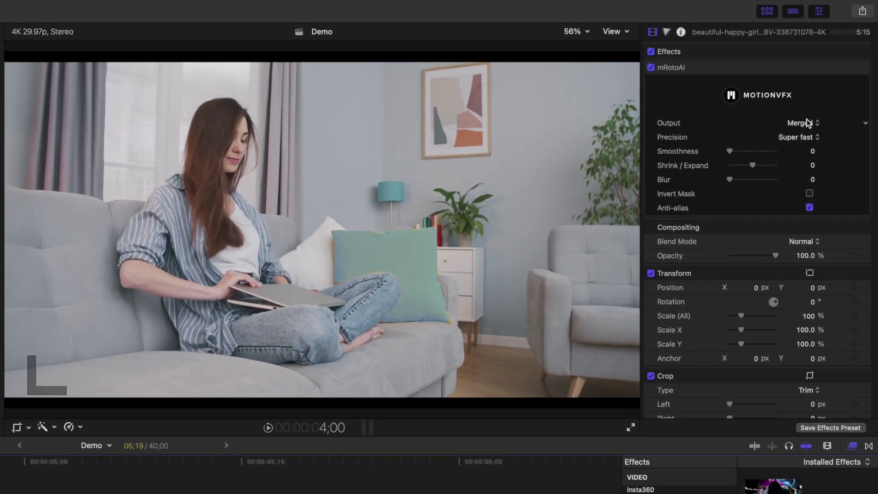
{"action": "left_click", "coordinate": [802, 123]}
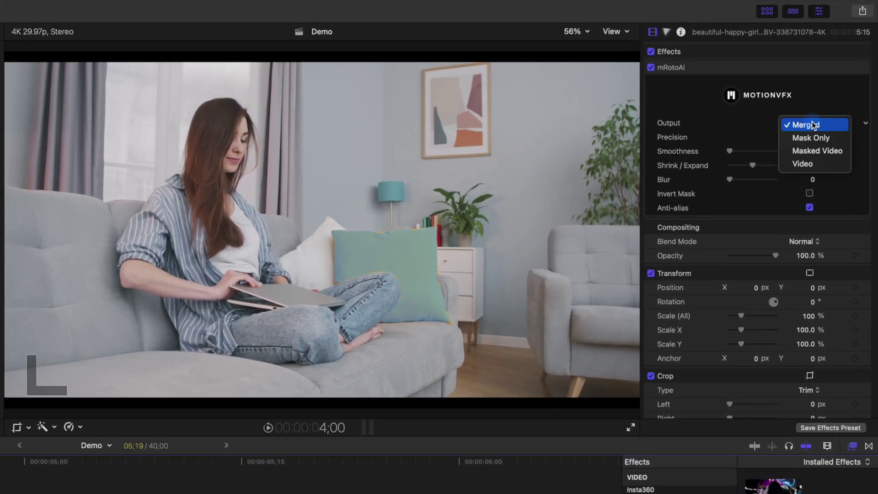
{"action": "left_click", "coordinate": [817, 150]}
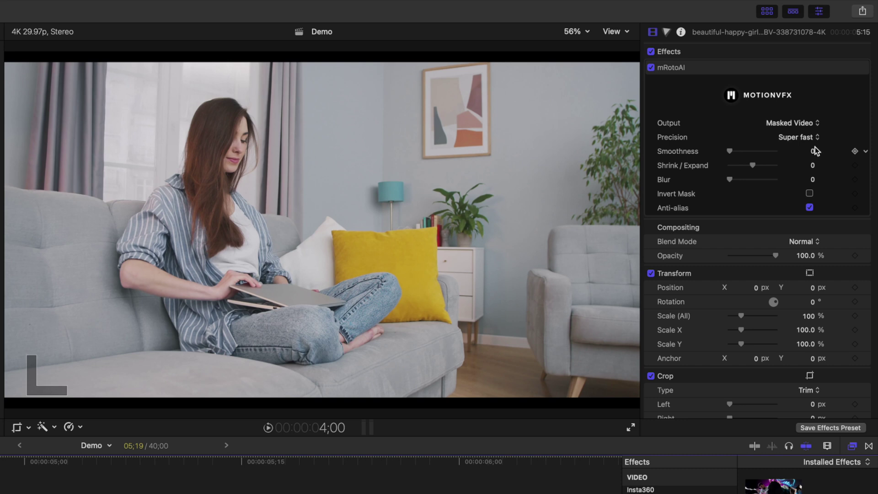
Turn the sampled yellow pillow magenta with a Hue/Saturation Curves correction, then select the dancer clip
{"action": "left_click", "coordinate": [665, 32]}
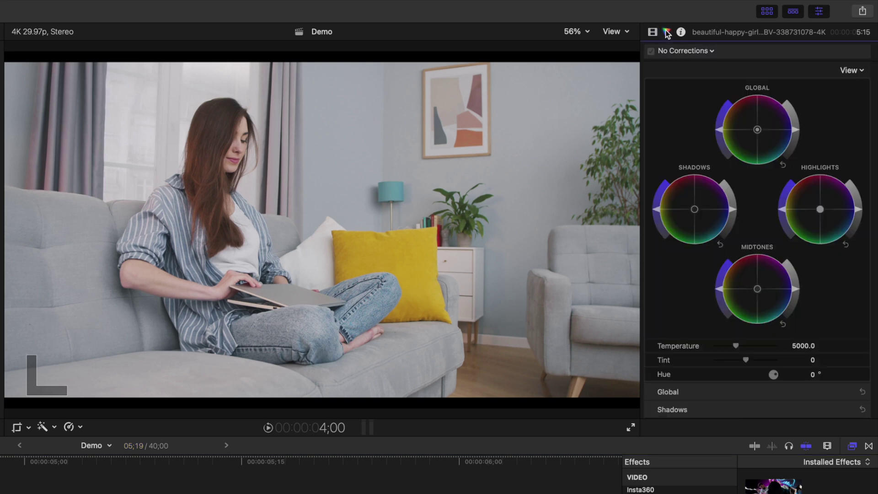
{"action": "left_click", "coordinate": [683, 51]}
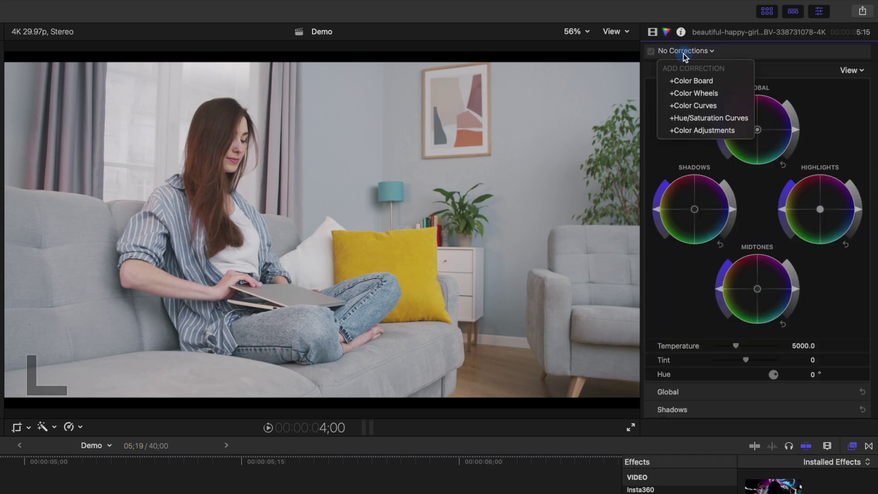
{"action": "left_click", "coordinate": [709, 117]}
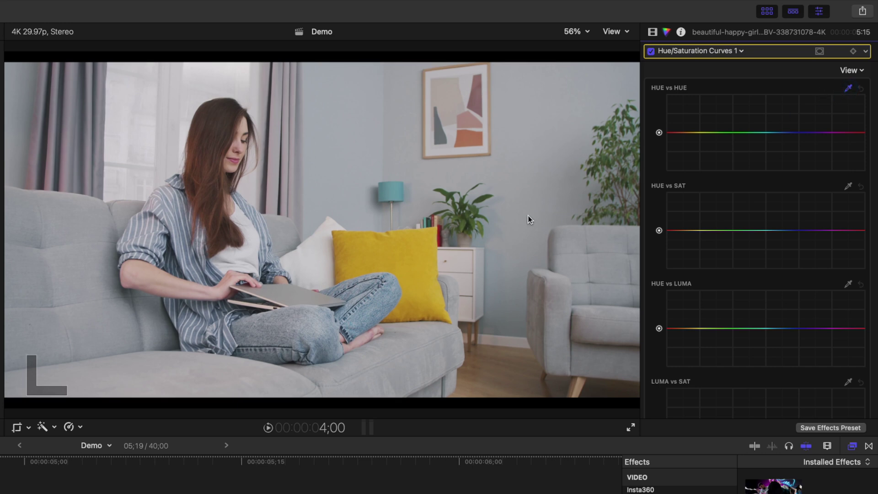
{"action": "left_click", "coordinate": [401, 254]}
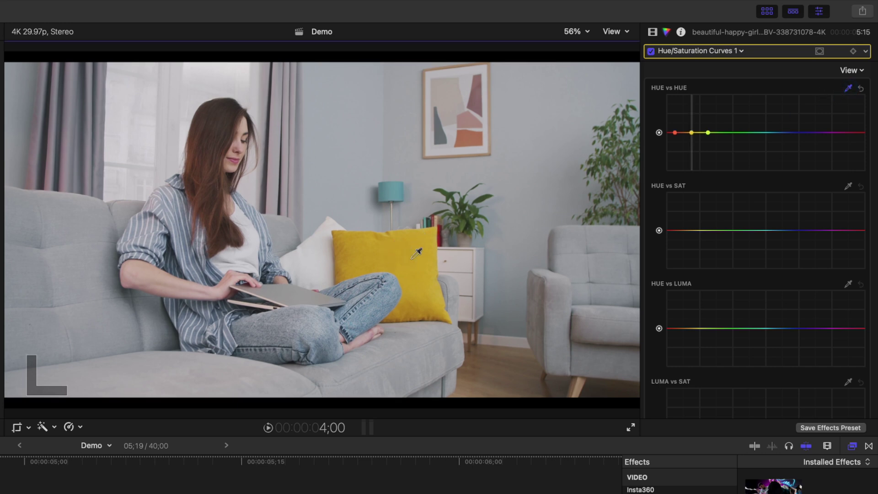
{"action": "left_click_drag", "start_coordinate": [687, 131], "coordinate": [683, 110]}
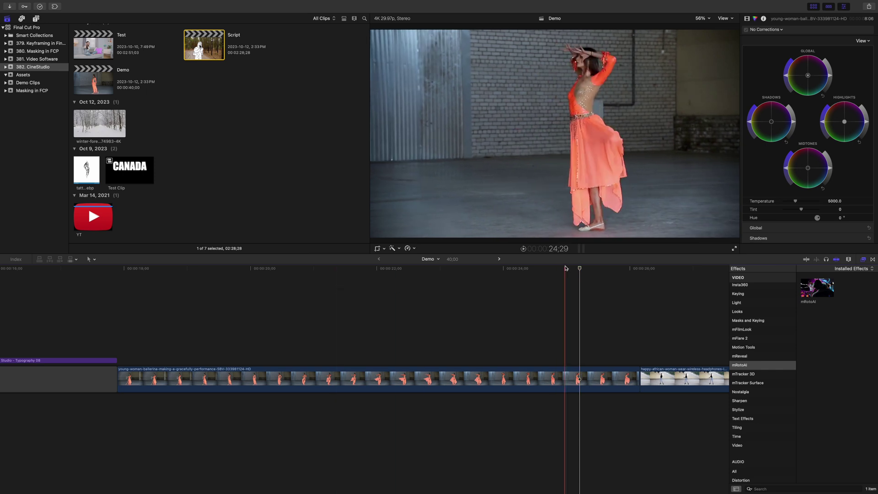
{"action": "left_click", "coordinate": [580, 268]}
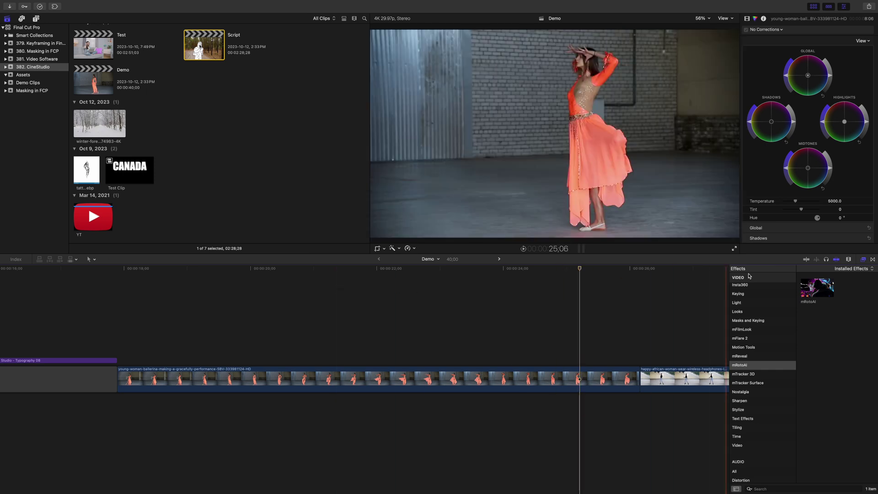
Apply mRotoAI to the dancer clip with Precision set to Accurate
{"action": "mouse_move", "coordinate": [816, 287]}
{"action": "left_mouse_down"}
{"action": "mouse_move", "coordinate": [645, 319]}
{"action": "mouse_move", "coordinate": [530, 373]}
{"action": "left_mouse_up"}
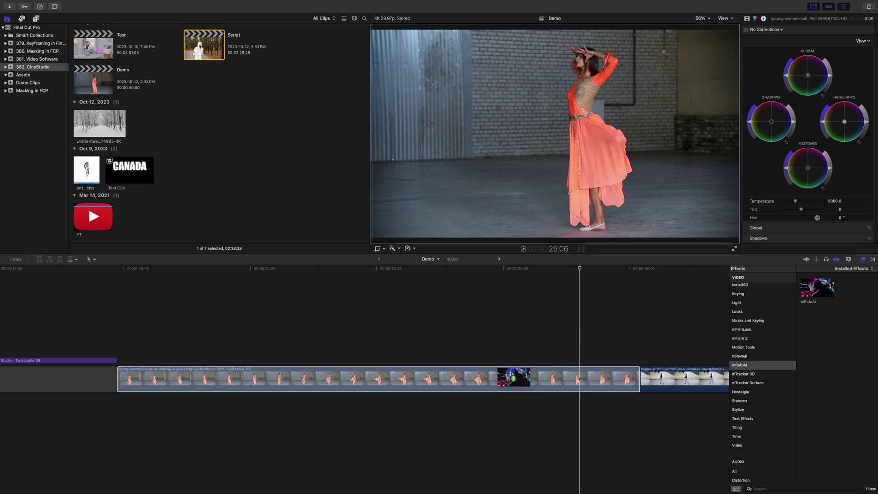
{"action": "left_click", "coordinate": [747, 18]}
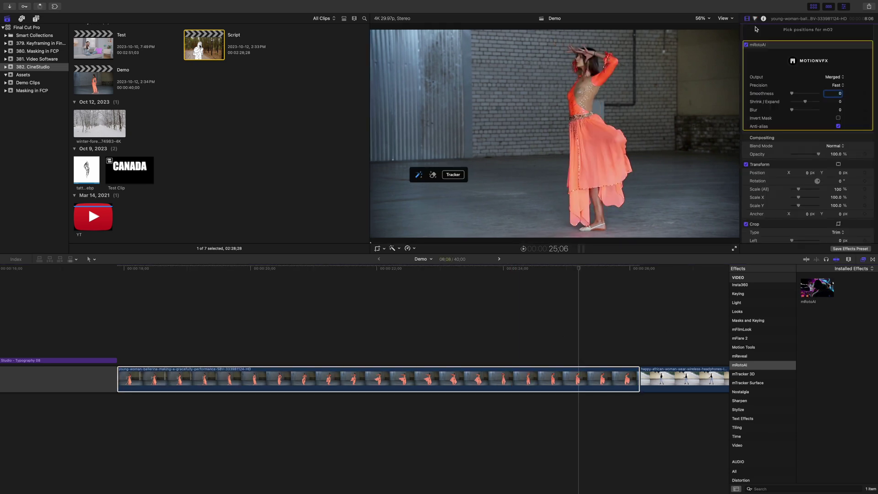
{"action": "left_click", "coordinate": [840, 85]}
{"action": "left_click", "coordinate": [837, 77]}
Brush over the dancer to start her mask, then delete the mRotoAI effect
{"action": "left_click", "coordinate": [576, 215]}
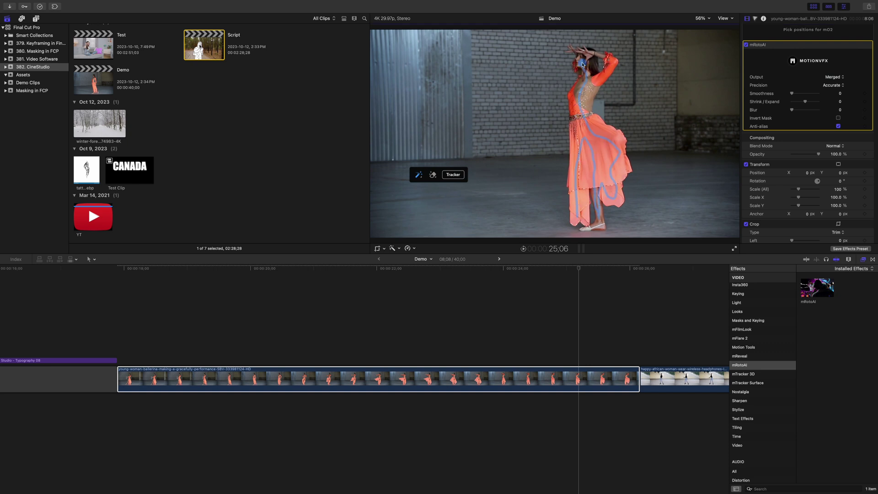
{"action": "left_click_drag", "start_coordinate": [581, 218], "coordinate": [594, 231]}
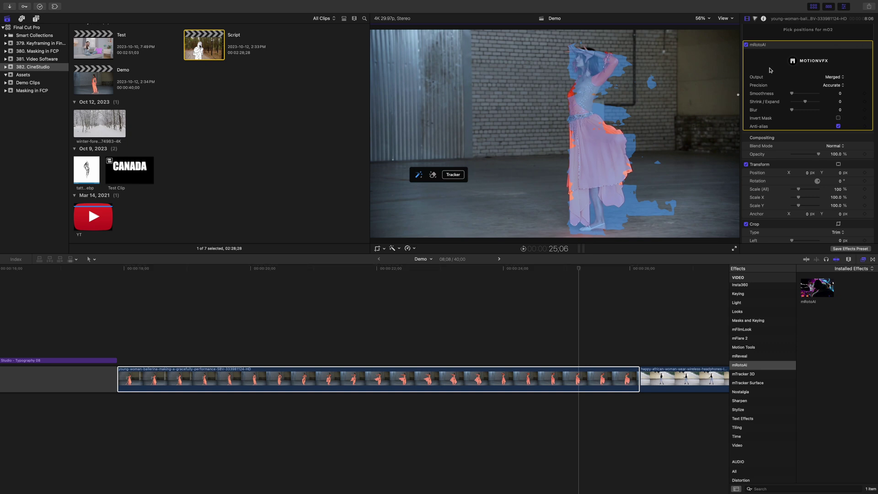
{"action": "left_click", "coordinate": [787, 47]}
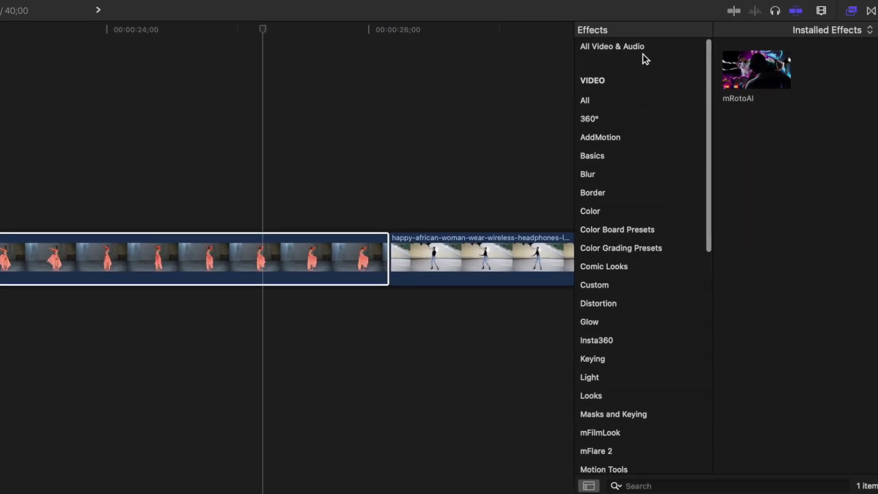
Search the Effects browser for 'contrast' and apply Contrast to the dancer clip
{"action": "left_click", "coordinate": [748, 270]}
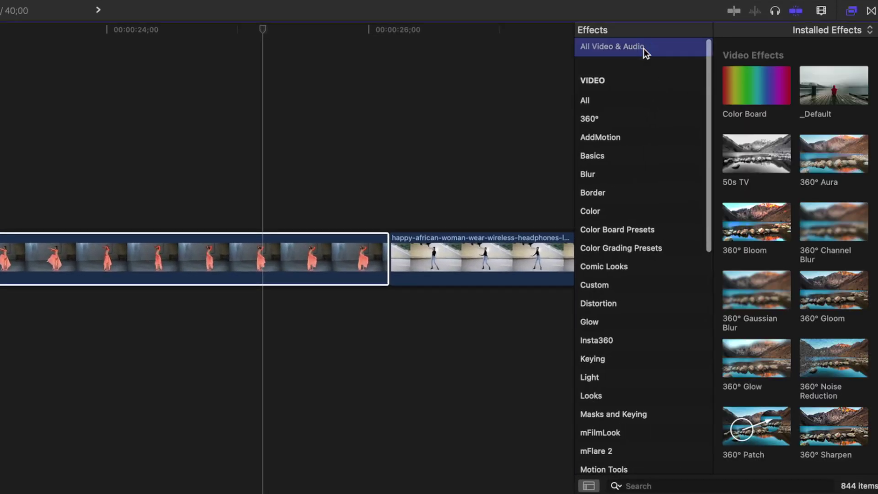
{"action": "left_click", "coordinate": [646, 484]}
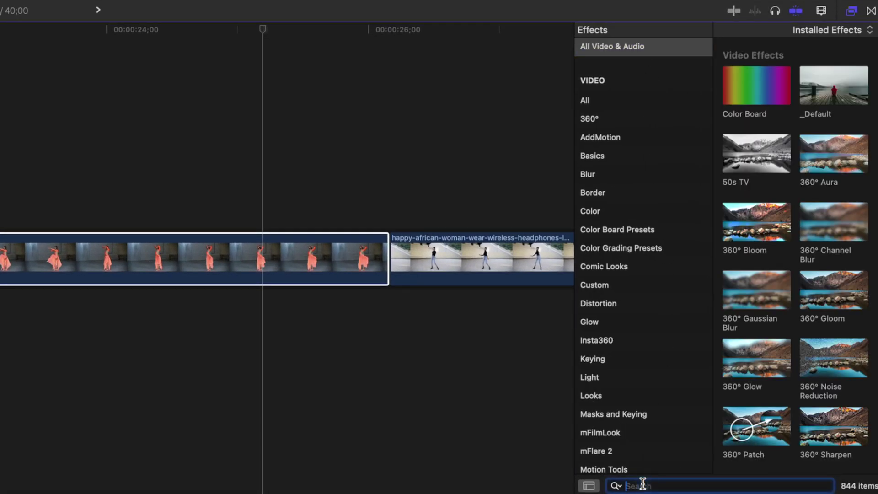
{"action": "type", "text": "contrast"}
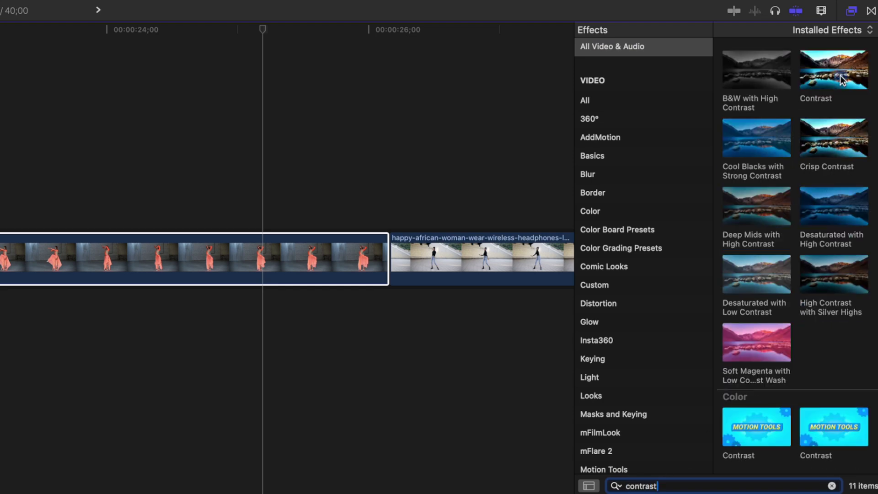
{"action": "left_click_drag", "start_coordinate": [840, 75], "coordinate": [425, 226]}
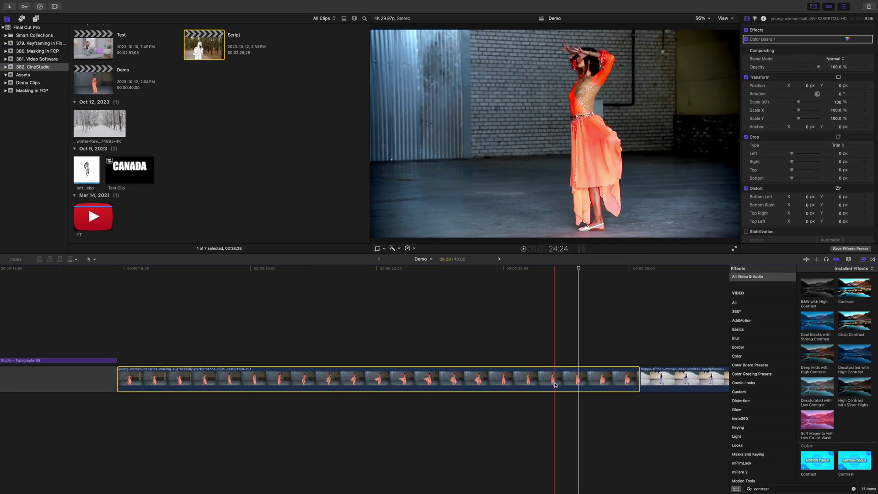
Apply mRotoAI to the dancer clip and brush a mask from her skirt to her head
{"action": "left_click", "coordinate": [853, 488]}
{"action": "scroll", "coordinate": [744, 309], "scroll_direction": "down", "scroll_amount": 5}
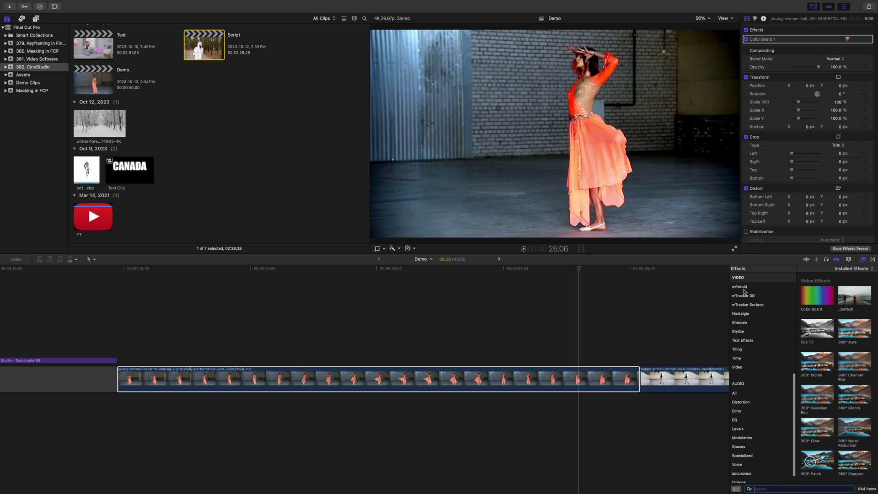
{"action": "left_click", "coordinate": [741, 288]}
{"action": "left_click_drag", "start_coordinate": [816, 292], "coordinate": [482, 376]}
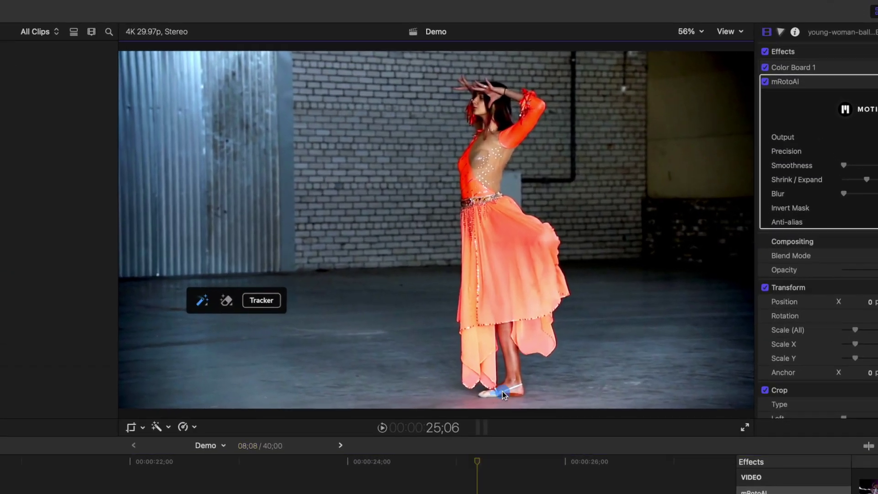
{"action": "left_click_drag", "start_coordinate": [592, 229], "coordinate": [622, 161]}
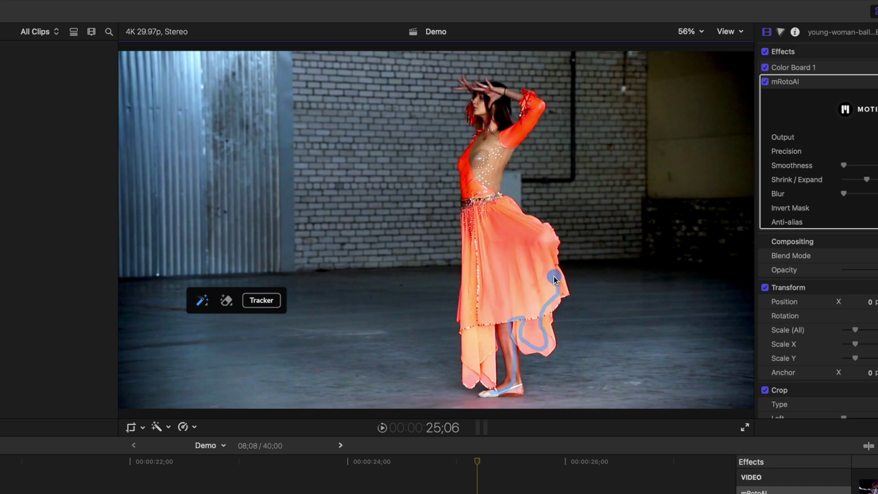
{"action": "left_click_drag", "start_coordinate": [554, 278], "coordinate": [493, 112]}
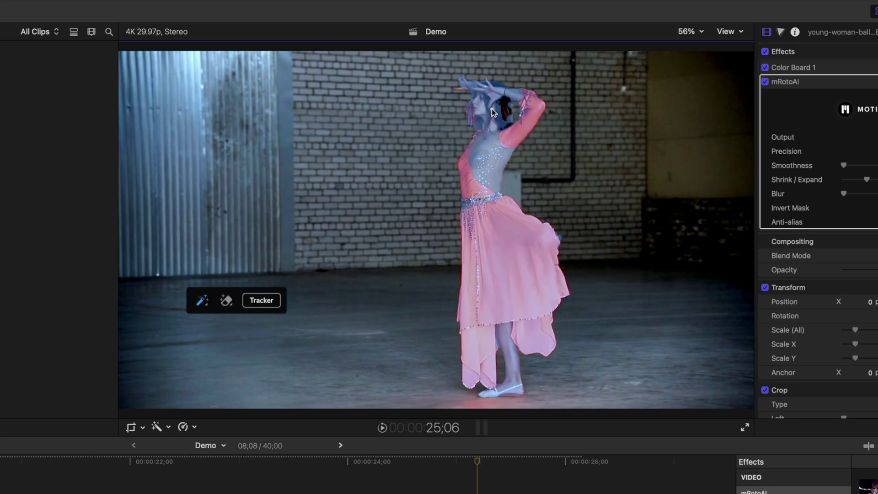
Zoom into the frame and fill the unmasked gaps in the dancer's hair
{"action": "key", "text": "super+equal"}
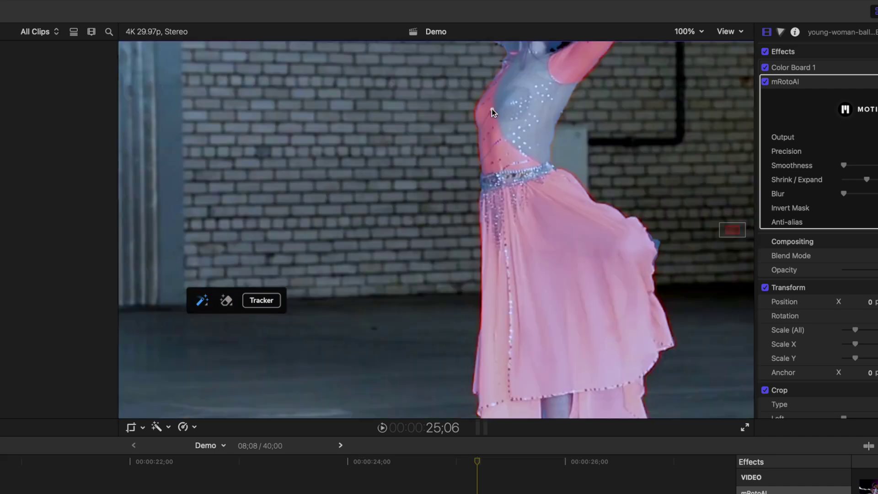
{"action": "key", "text": "super+equal"}
{"action": "left_click_drag", "start_coordinate": [728, 246], "coordinate": [737, 211]}
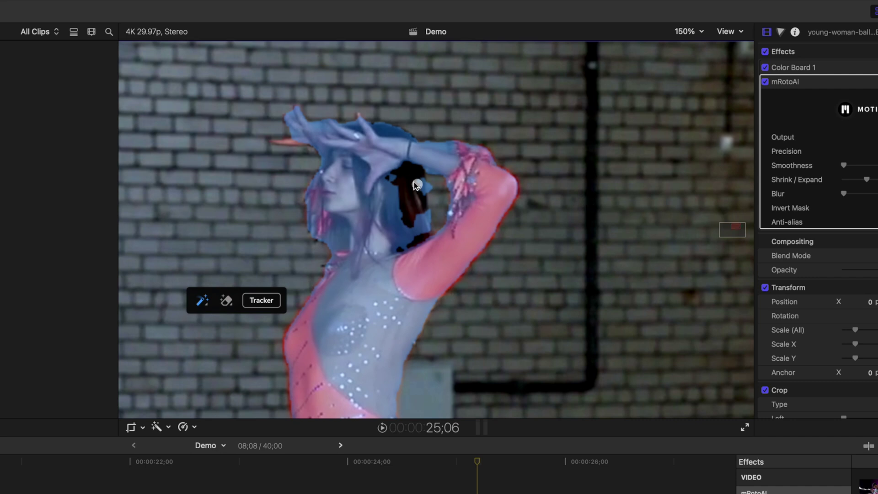
{"action": "mouse_move", "coordinate": [404, 177]}
{"action": "left_mouse_down"}
{"action": "mouse_move", "coordinate": [411, 247]}
{"action": "mouse_move", "coordinate": [412, 169]}
{"action": "left_mouse_up"}
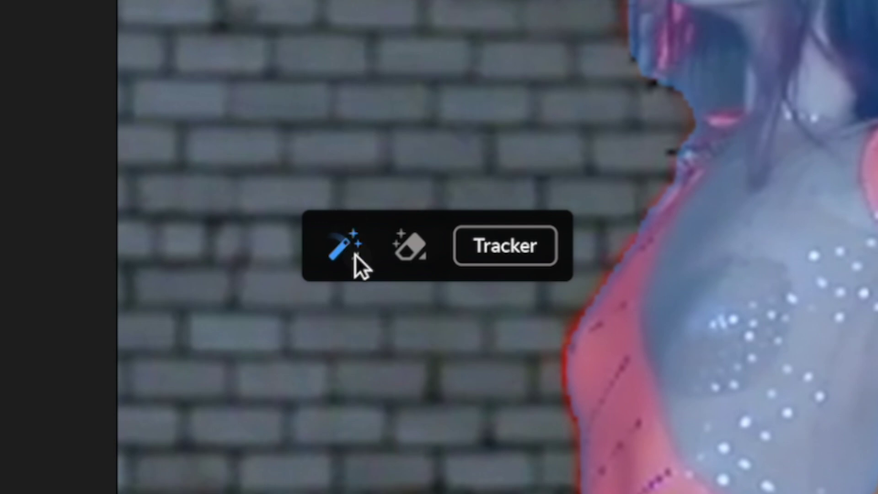
Switch to the manual painting brush and reduce its size
{"action": "left_click", "coordinate": [351, 248]}
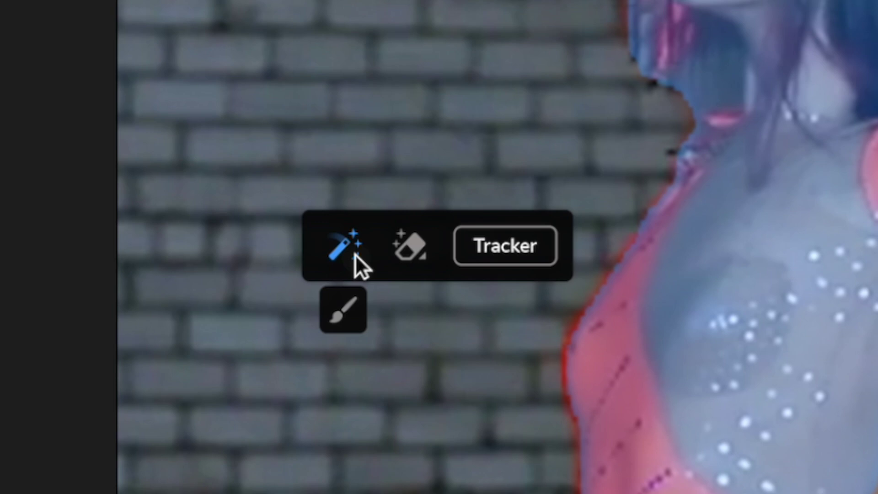
{"action": "left_click", "coordinate": [345, 310]}
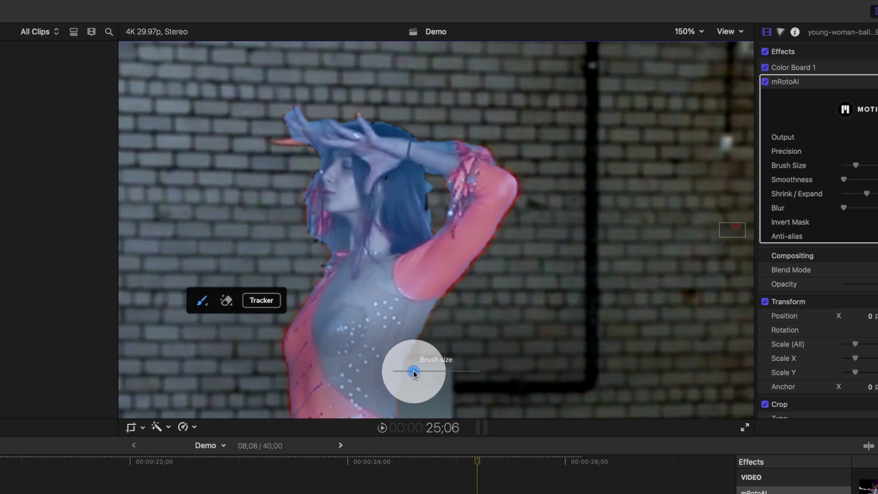
{"action": "left_click_drag", "start_coordinate": [413, 372], "coordinate": [399, 372]}
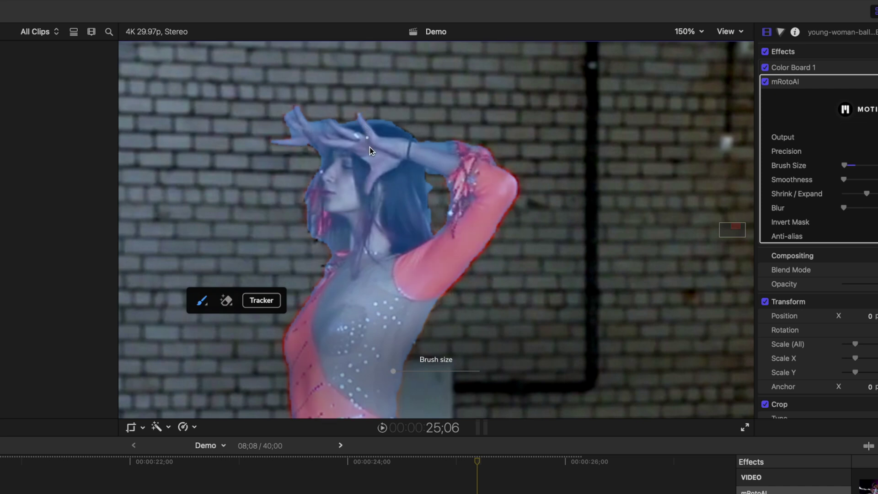
Try erasing part of the mask along the skirt, then undo that stroke
{"action": "left_click_drag", "start_coordinate": [730, 228], "coordinate": [731, 233]}
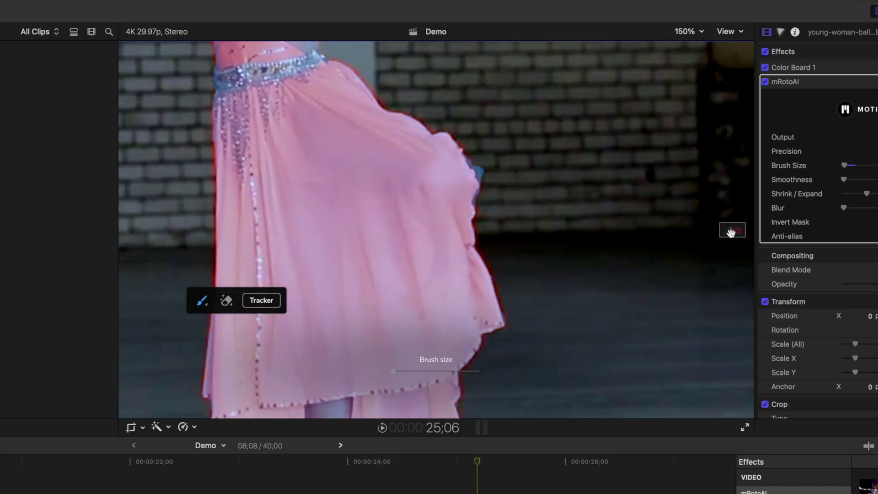
{"action": "left_click", "coordinate": [226, 301]}
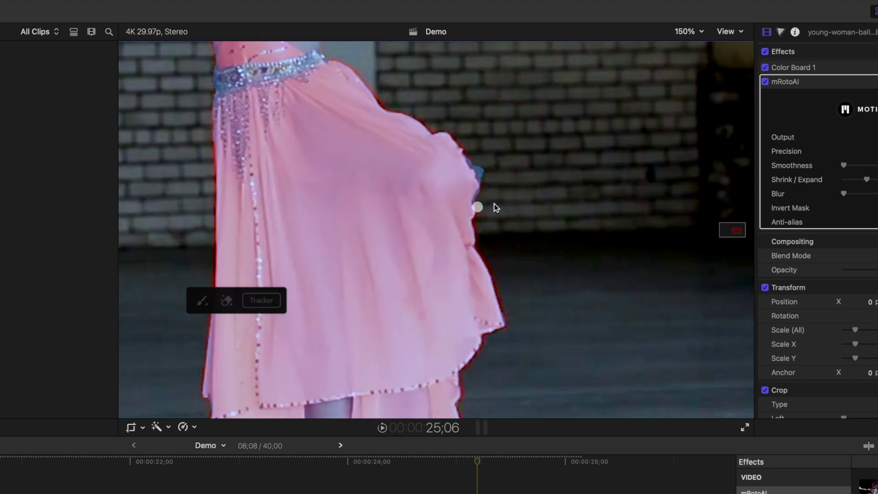
{"action": "left_click_drag", "start_coordinate": [477, 206], "coordinate": [494, 204]}
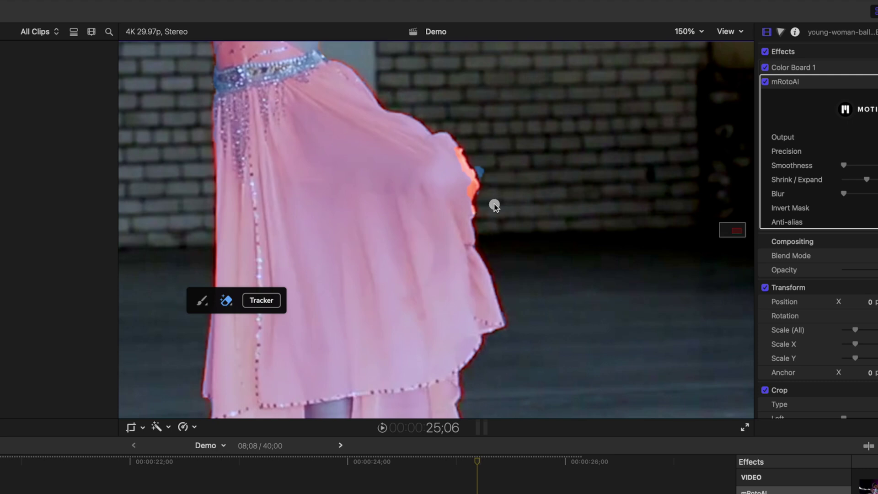
{"action": "key", "text": "super+z"}
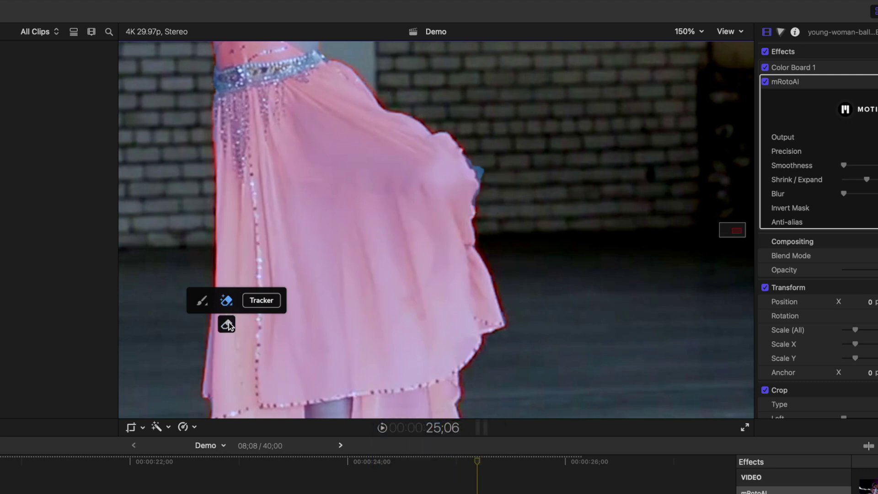
Resize the manual eraser brush and clean the mask along the skirt edge
{"action": "left_click", "coordinate": [228, 325]}
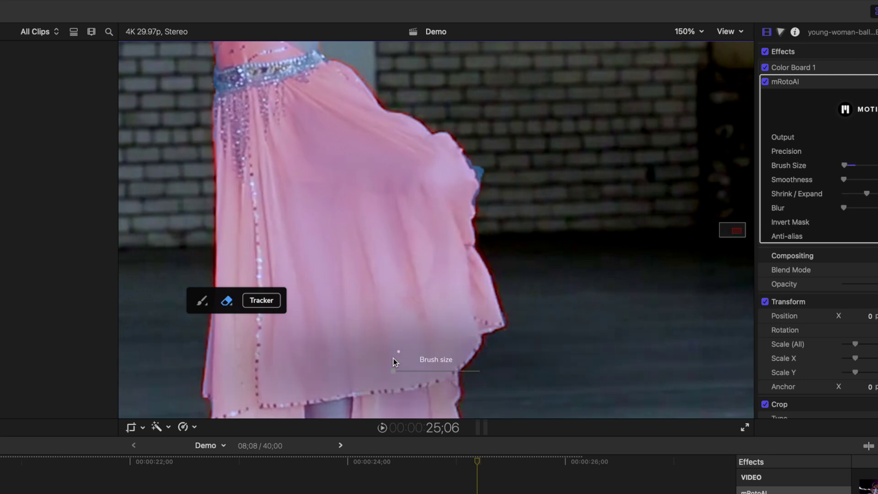
{"action": "left_click", "coordinate": [393, 372]}
{"action": "mouse_move", "coordinate": [483, 185]}
{"action": "left_mouse_down"}
{"action": "mouse_move", "coordinate": [471, 166]}
{"action": "mouse_move", "coordinate": [480, 213]}
{"action": "left_mouse_up"}
{"action": "left_click_drag", "start_coordinate": [718, 232], "coordinate": [740, 237]}
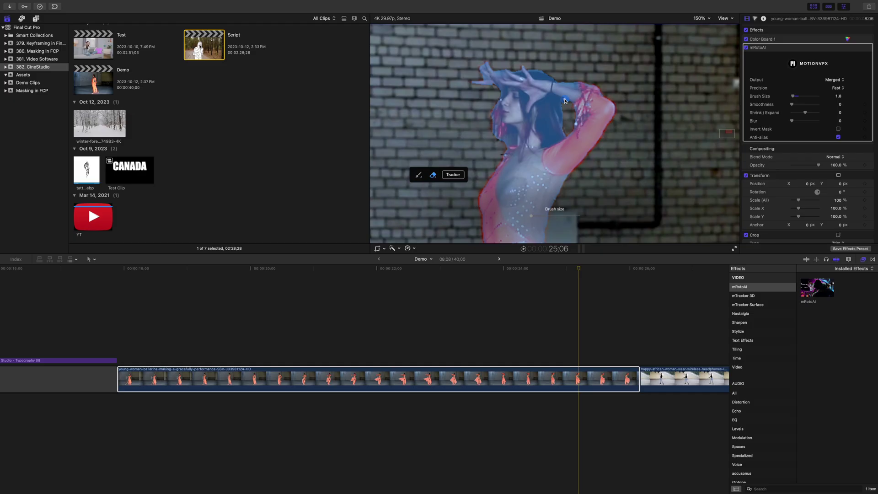
{"action": "key", "text": "shift+z"}
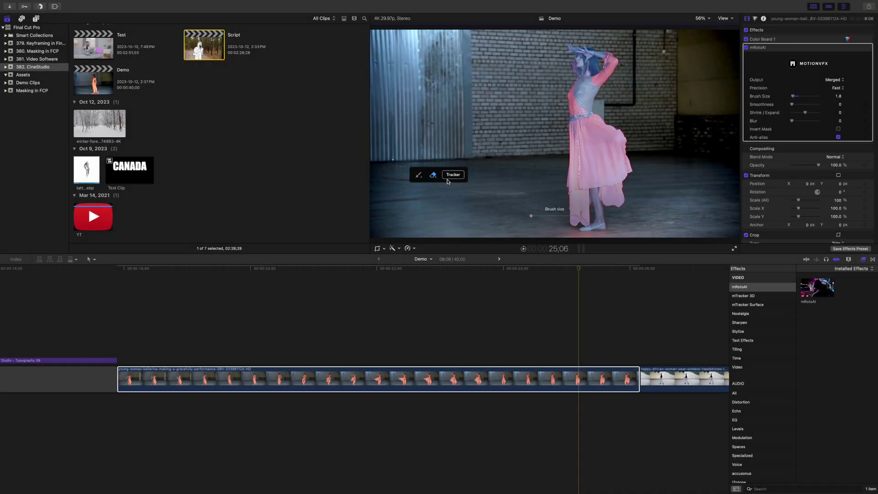
Track the dancer's mask and place the Studio neon title above the dancer clip
{"action": "left_click", "coordinate": [452, 174]}
{"action": "left_click", "coordinate": [429, 191]}
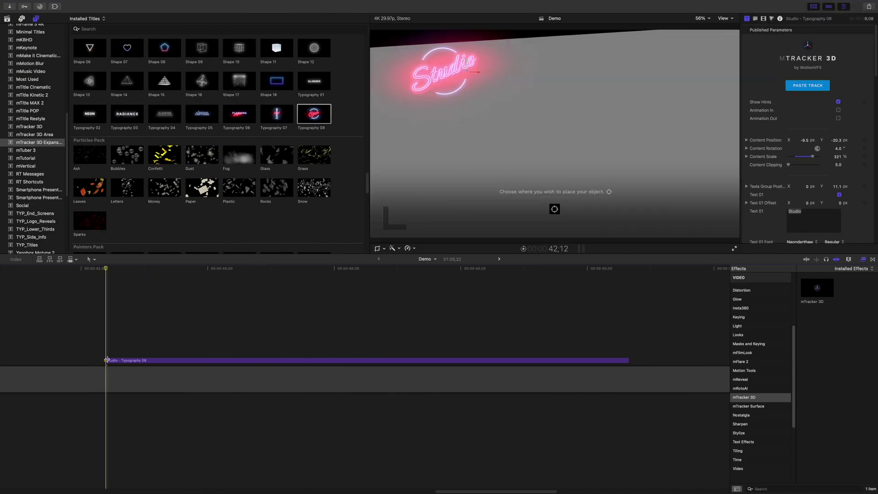
{"action": "key", "text": "space"}
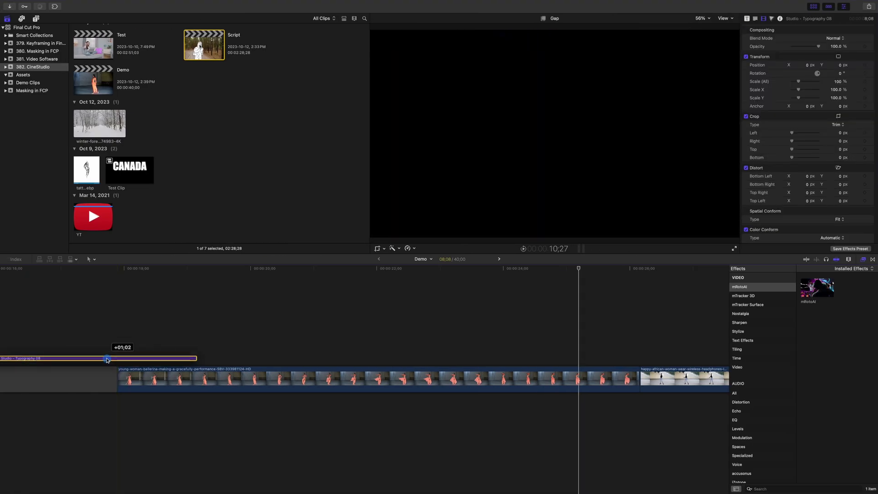
{"action": "left_click_drag", "start_coordinate": [403, 343], "coordinate": [548, 350]}
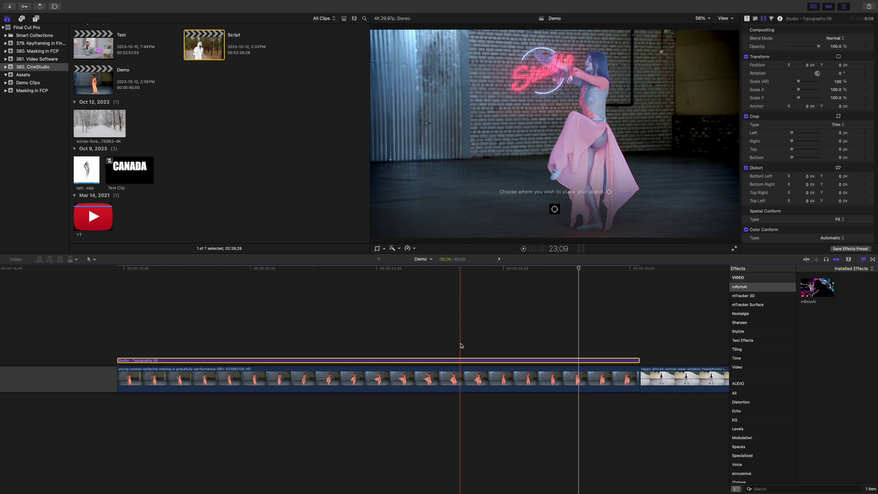
Duplicate the dancer clip above the title and set its mRotoAI Output to Masked Video
{"action": "left_click", "coordinate": [441, 379]}
{"action": "left_click_drag", "start_coordinate": [442, 379], "coordinate": [439, 314]}
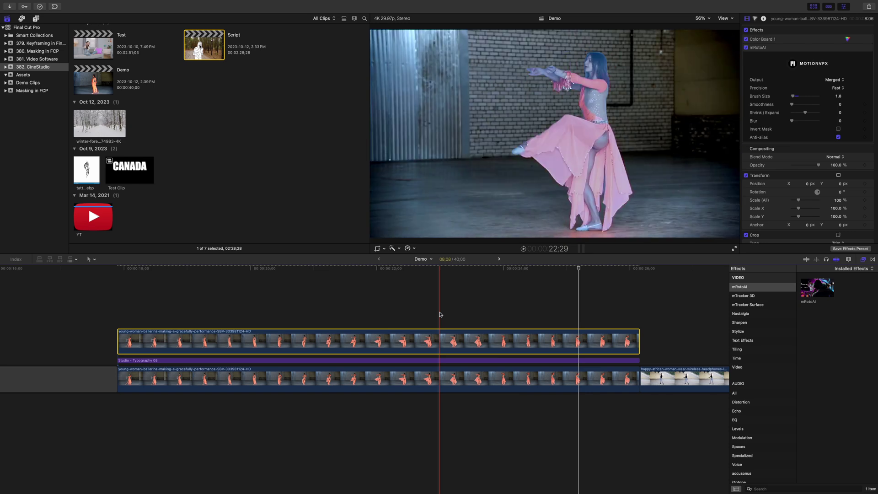
{"action": "key", "text": "space"}
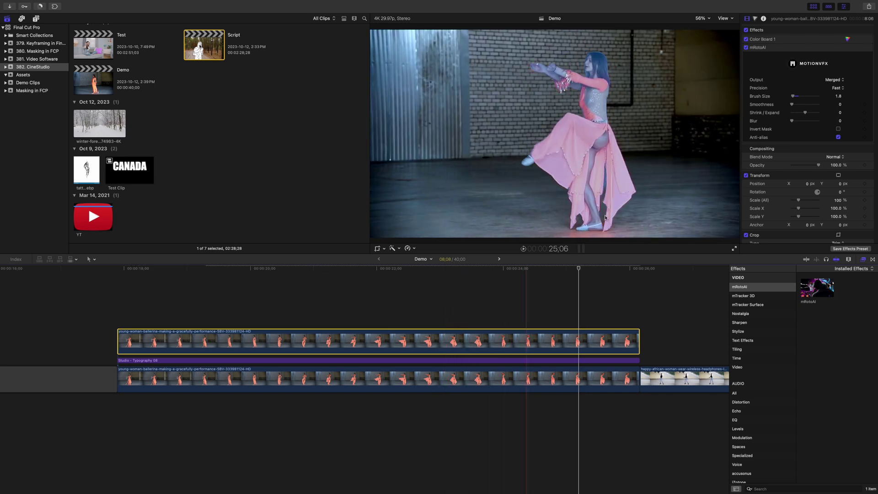
{"action": "left_click", "coordinate": [841, 81]}
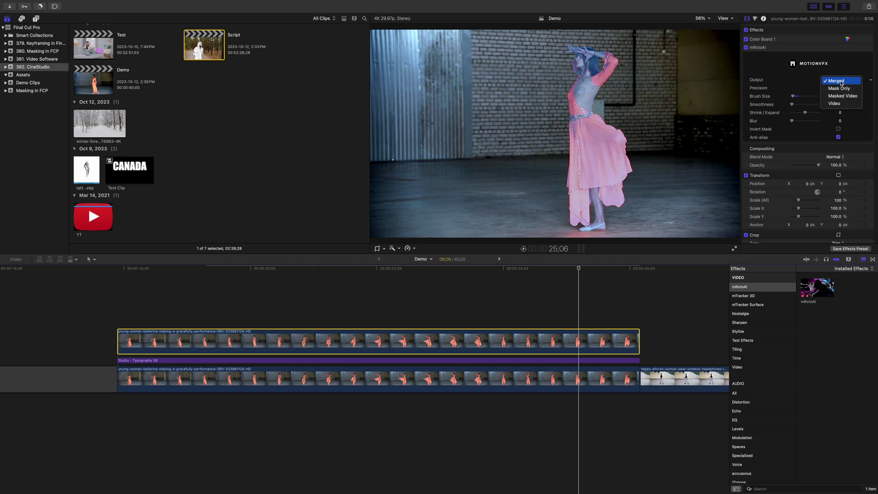
{"action": "left_click", "coordinate": [844, 95]}
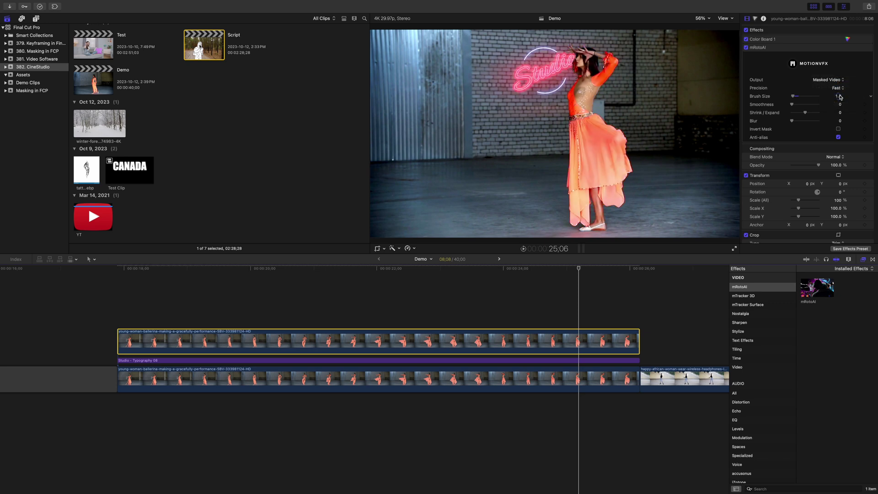
{"action": "left_click", "coordinate": [557, 381]}
Adjust the lower clip's rotoscope, untick Color Board on the copy, and play from the start
{"action": "left_click", "coordinate": [748, 48]}
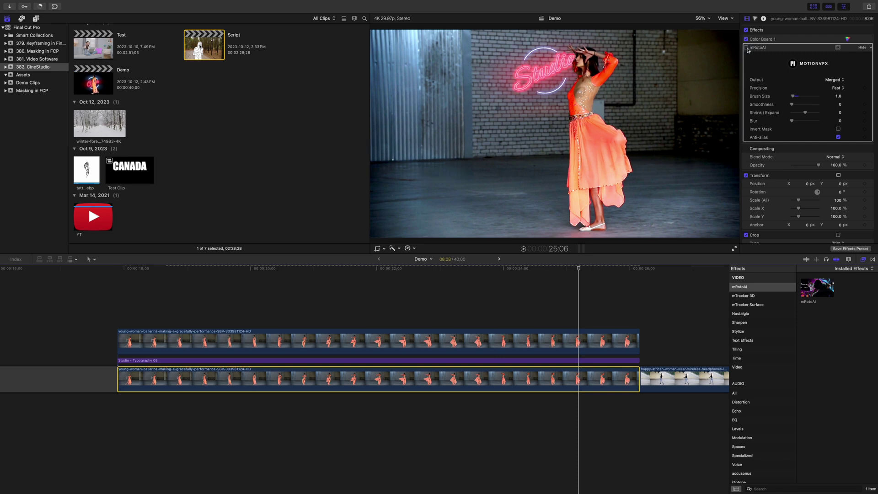
{"action": "left_click", "coordinate": [746, 46]}
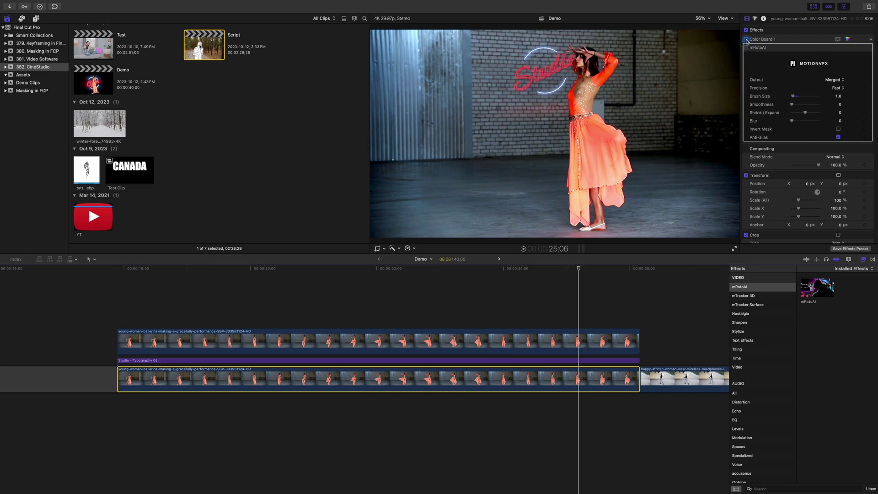
{"action": "left_click", "coordinate": [579, 341]}
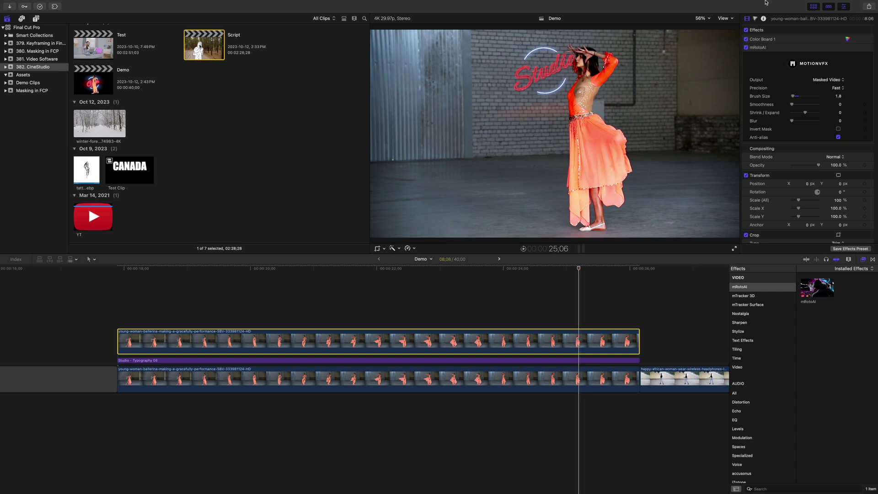
{"action": "left_click", "coordinate": [746, 39]}
{"action": "left_click", "coordinate": [747, 39]}
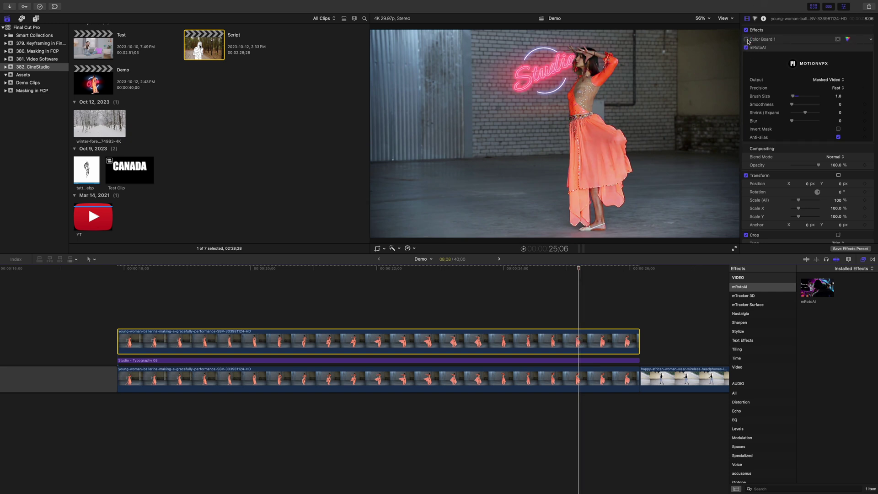
{"action": "key", "text": "Home"}
{"action": "key", "text": "space"}
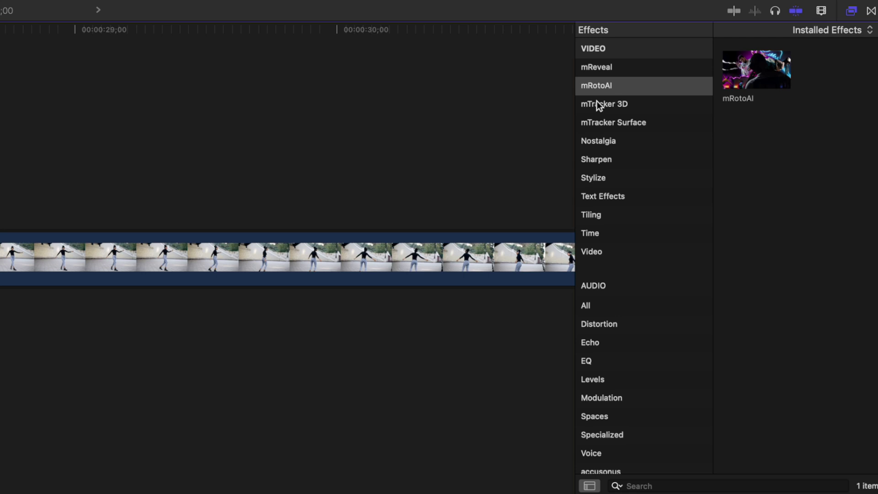
Drag mTracker Surface from the Effects browser onto the headphones dancer clip
{"action": "left_click", "coordinate": [617, 123]}
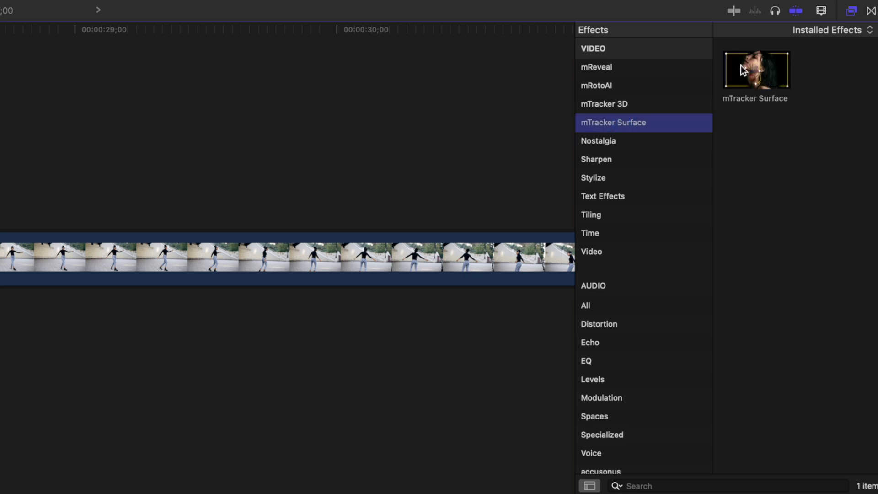
{"action": "left_click_drag", "start_coordinate": [742, 68], "coordinate": [433, 259]}
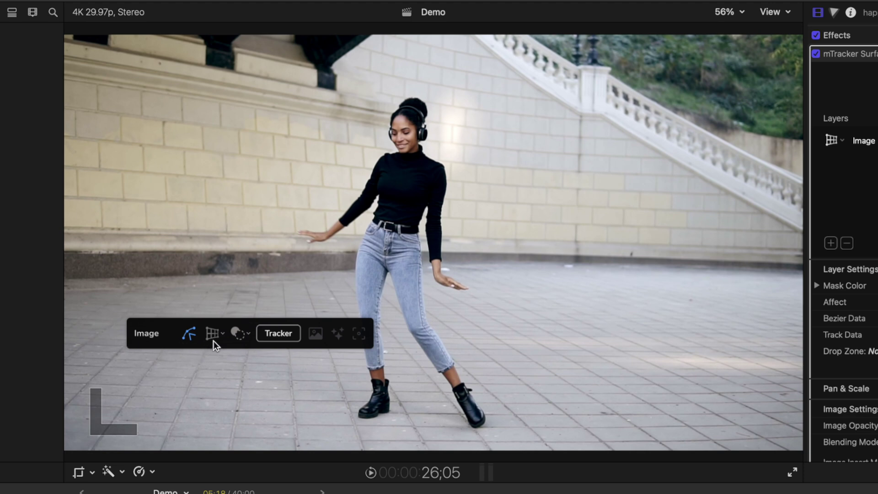
Draw a closed four-corner Bezier shape on the brick wall left of the dancer
{"action": "left_click", "coordinate": [190, 335]}
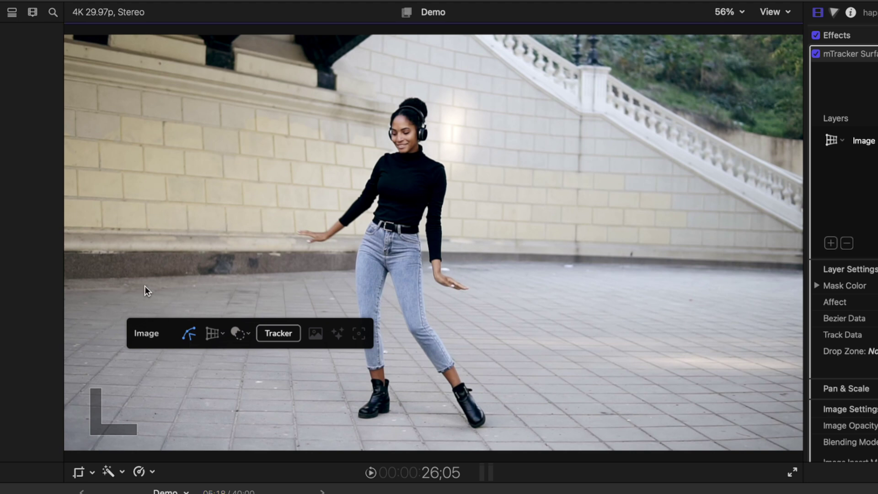
{"action": "left_click", "coordinate": [85, 229]}
{"action": "left_click", "coordinate": [83, 82]}
{"action": "left_click", "coordinate": [264, 109]}
{"action": "left_click", "coordinate": [268, 234]}
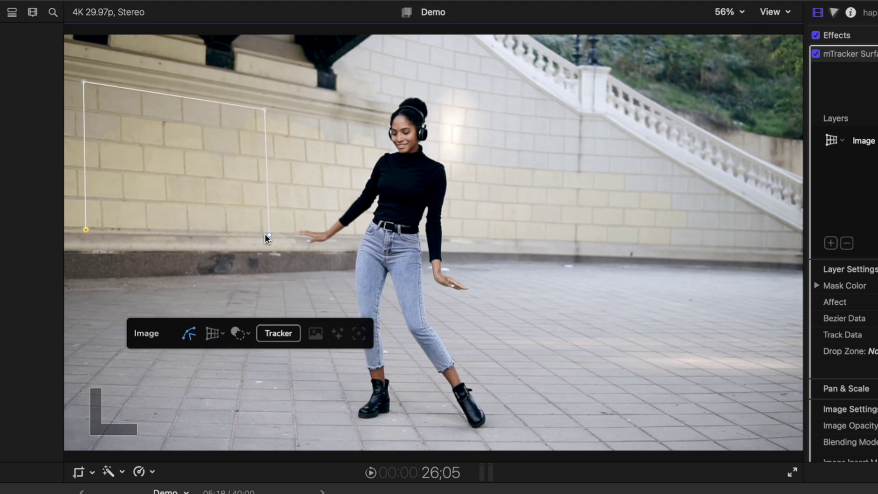
{"action": "left_click", "coordinate": [85, 230]}
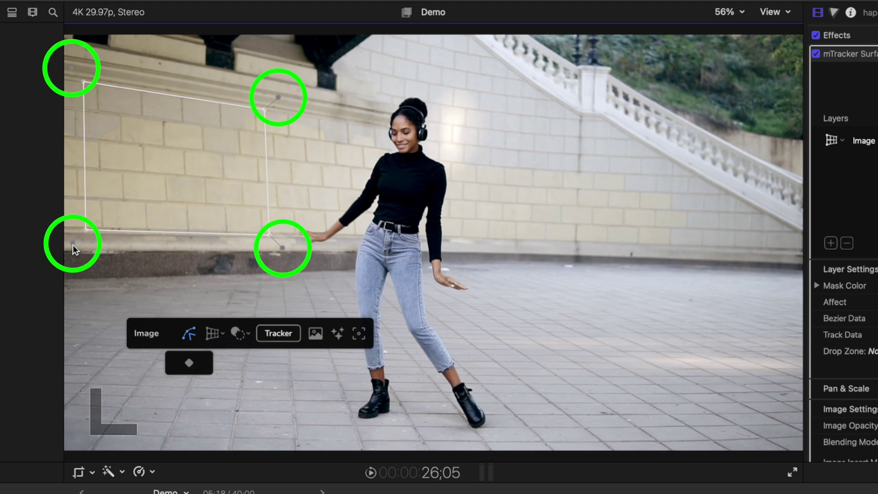
Drag the shape's corner points to line up with the bricks
{"action": "left_click", "coordinate": [73, 244]}
{"action": "left_click_drag", "start_coordinate": [72, 245], "coordinate": [60, 255]}
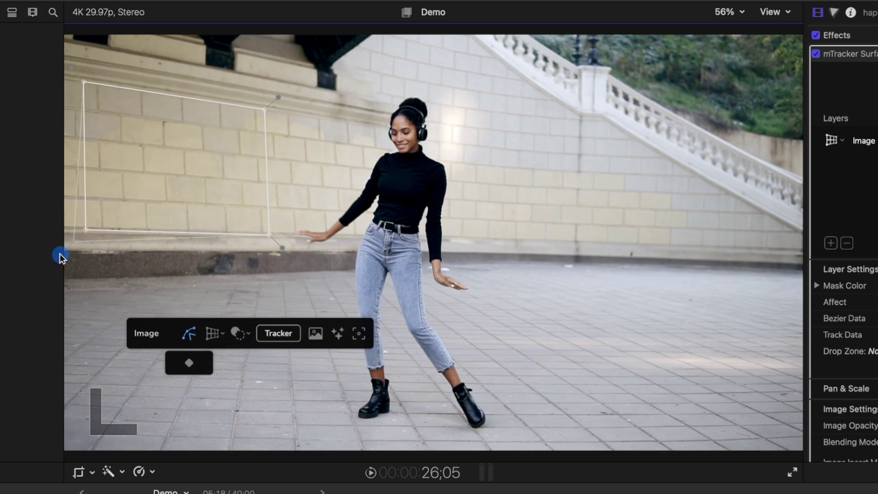
{"action": "left_click_drag", "start_coordinate": [281, 247], "coordinate": [289, 254]}
{"action": "left_click_drag", "start_coordinate": [280, 99], "coordinate": [288, 88]}
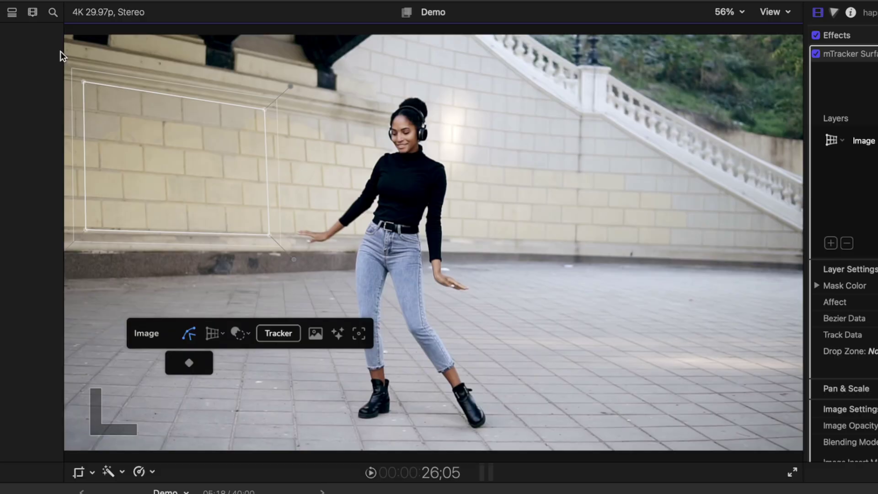
Track the wall forward in Planar Perspective mode, dismissing the failure at frame 113
{"action": "left_click", "coordinate": [220, 333]}
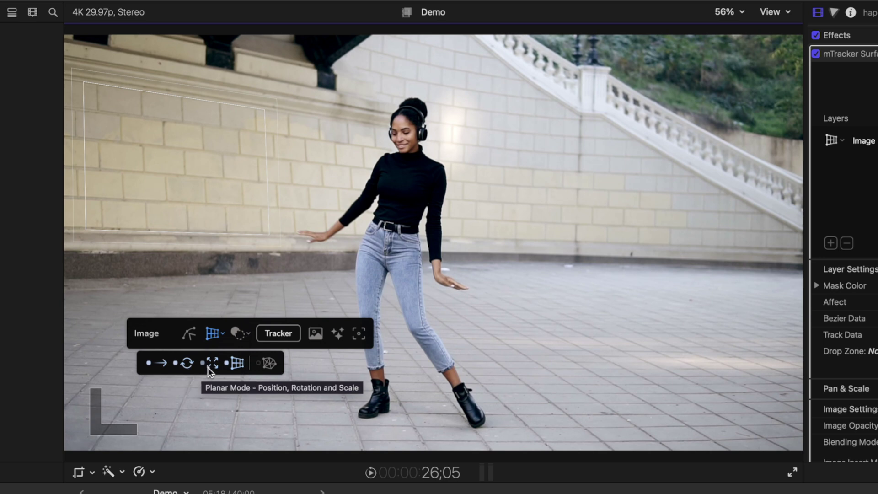
{"action": "left_click", "coordinate": [238, 365]}
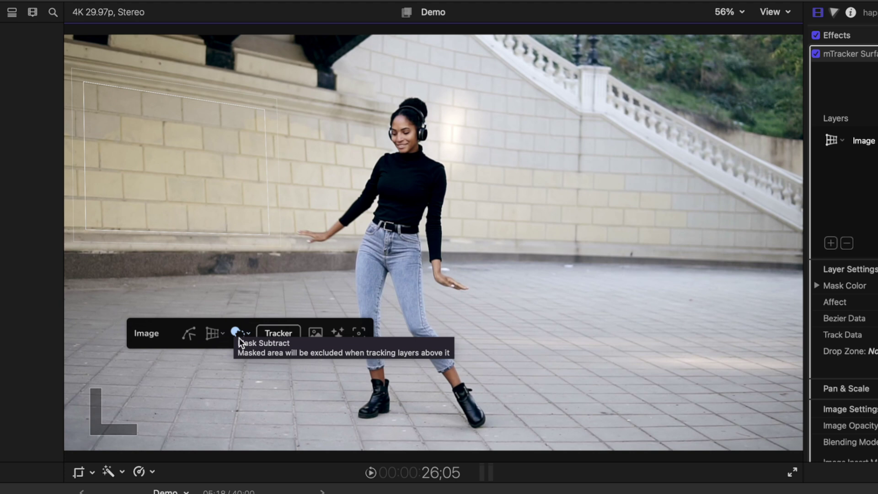
{"action": "left_click", "coordinate": [278, 333]}
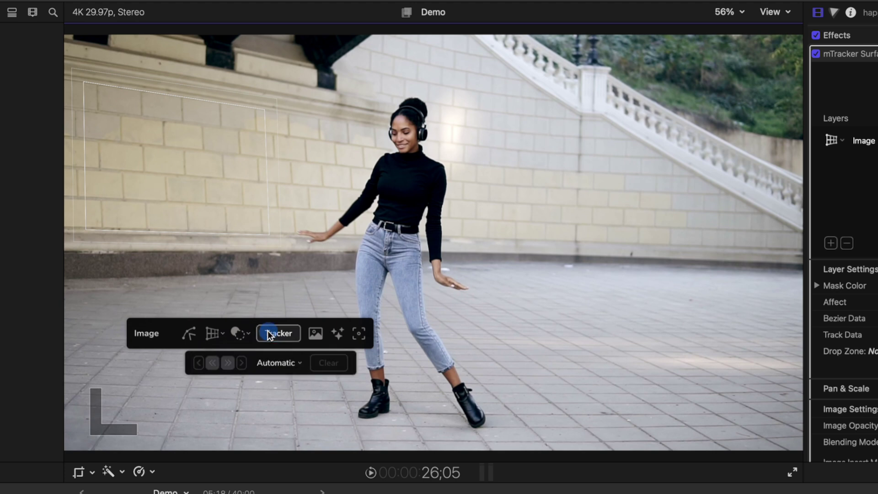
{"action": "left_click", "coordinate": [229, 363]}
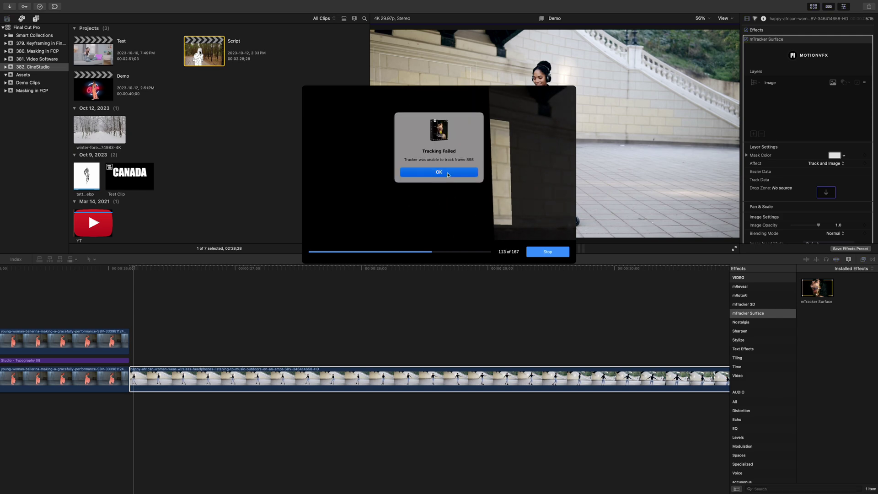
{"action": "left_click", "coordinate": [447, 173]}
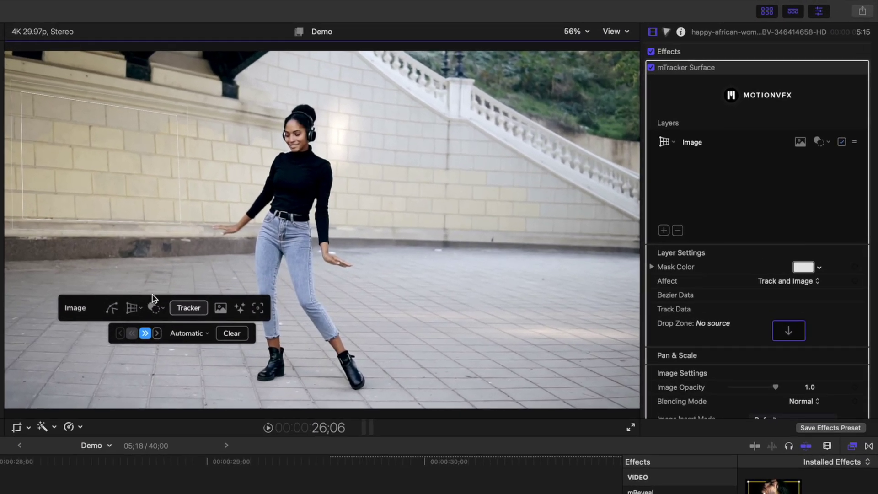
Apply the YouTube logo clip to the tracked wall surface via the Drop Zone
{"action": "left_click", "coordinate": [220, 308]}
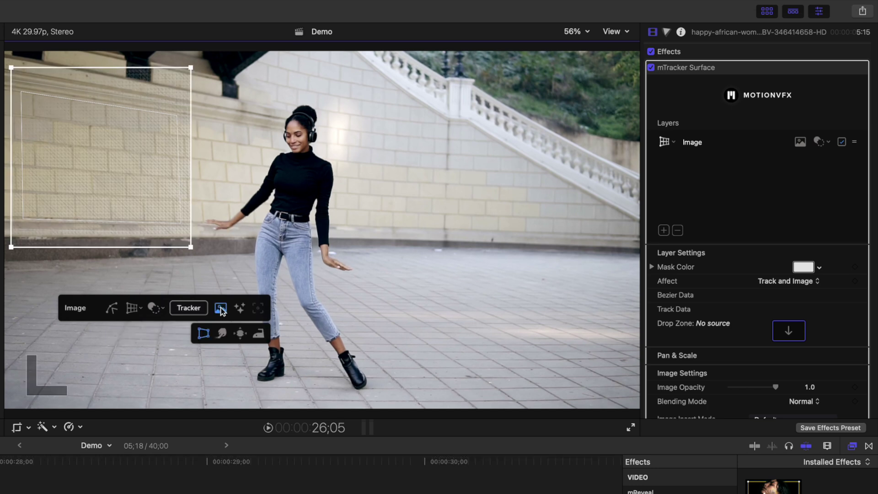
{"action": "left_click", "coordinate": [789, 330]}
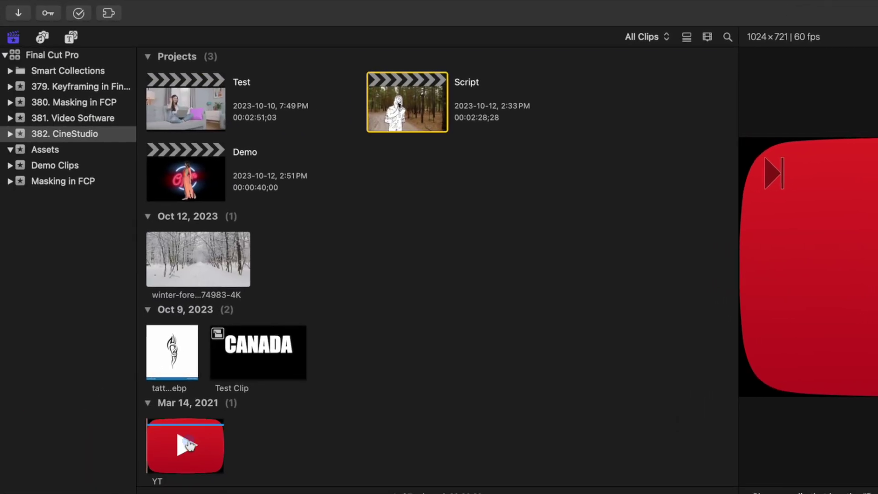
{"action": "left_click", "coordinate": [187, 446]}
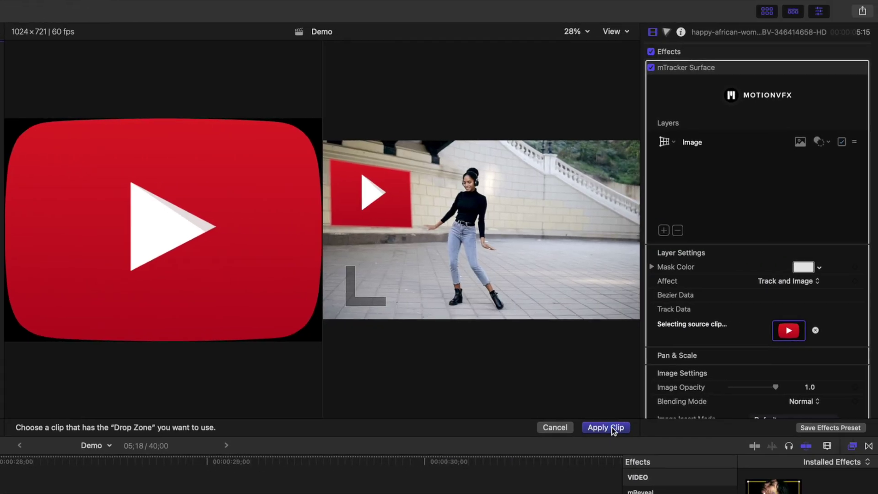
{"action": "left_click", "coordinate": [606, 427]}
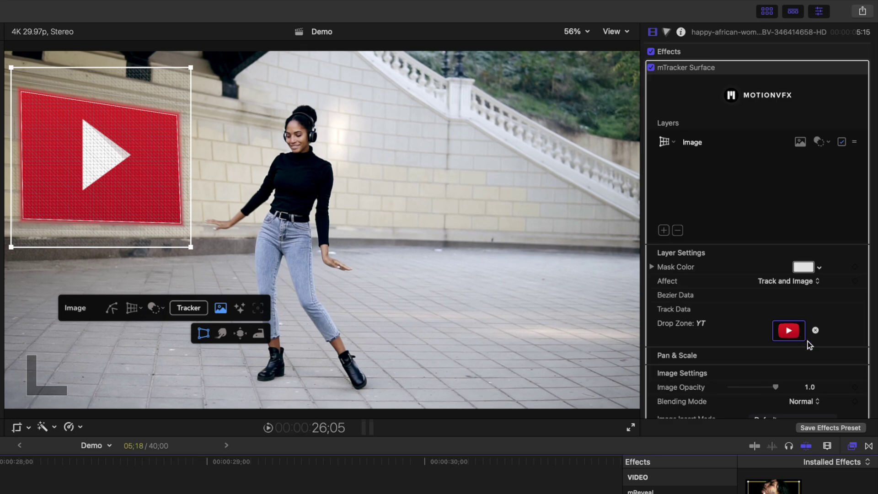
Scale the logo to 63.85%, set Pan Y to -0.11, and fit its corners to the wall
{"action": "left_click", "coordinate": [849, 355]}
{"action": "scroll", "coordinate": [833, 349], "scroll_direction": "down", "scroll_amount": 3}
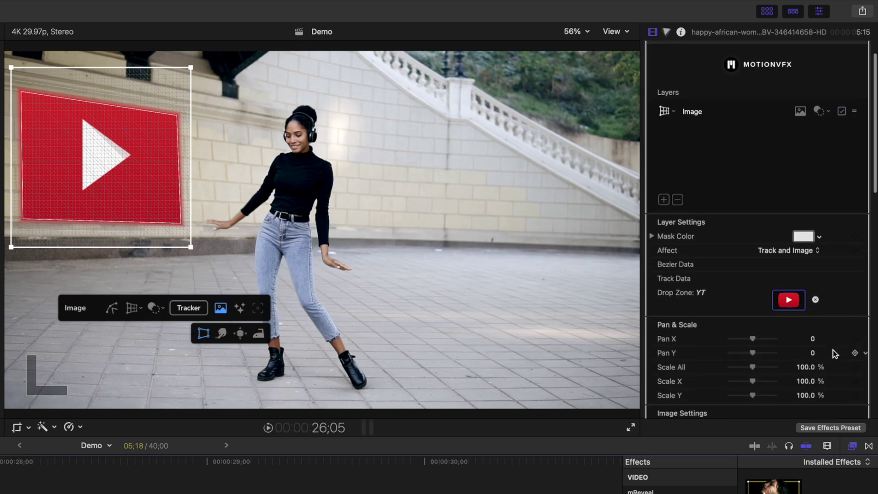
{"action": "mouse_move", "coordinate": [807, 355]}
{"action": "left_mouse_down"}
{"action": "mouse_move", "coordinate": [807, 371]}
{"action": "mouse_move", "coordinate": [795, 343]}
{"action": "left_mouse_up"}
{"action": "scroll", "coordinate": [806, 373], "scroll_direction": "down", "scroll_amount": 1}
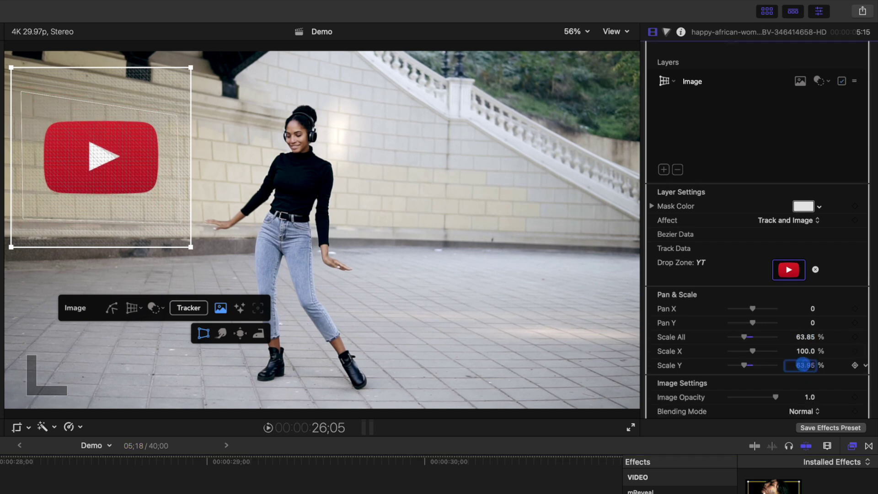
{"action": "left_click_drag", "start_coordinate": [753, 323], "coordinate": [749, 322]}
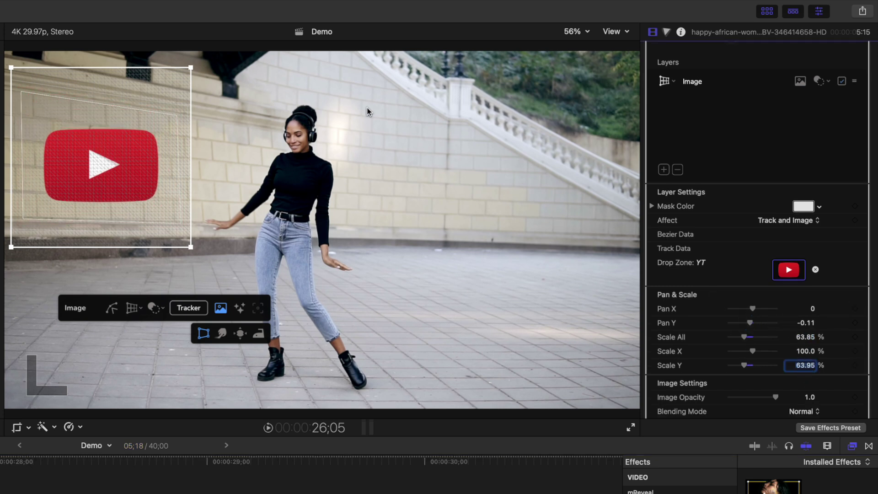
{"action": "left_click_drag", "start_coordinate": [189, 69], "coordinate": [176, 93]}
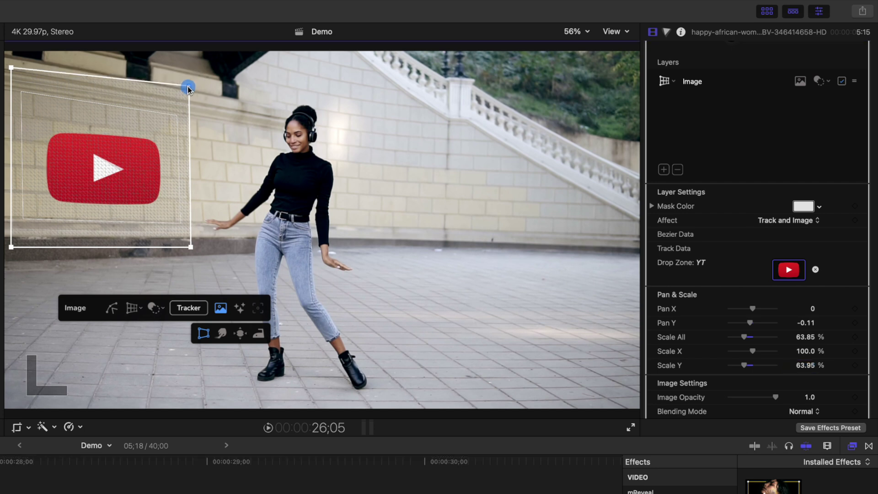
{"action": "left_click_drag", "start_coordinate": [191, 246], "coordinate": [179, 246]}
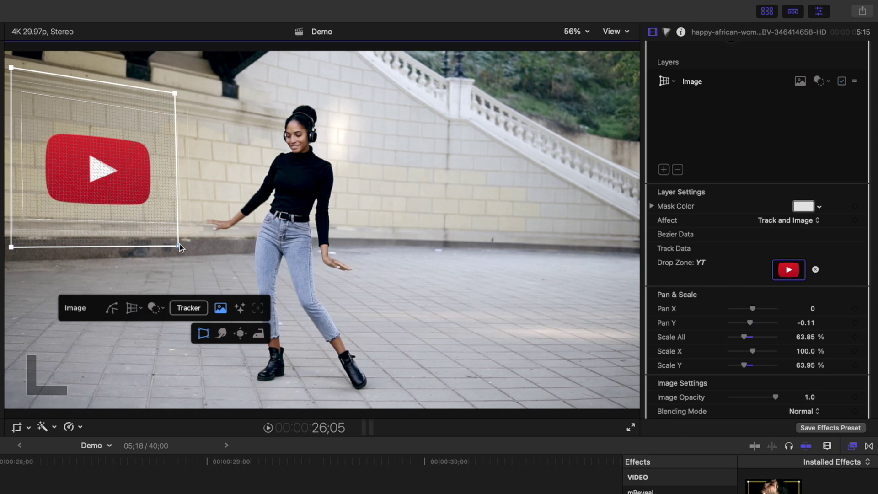
{"action": "left_click", "coordinate": [241, 309]}
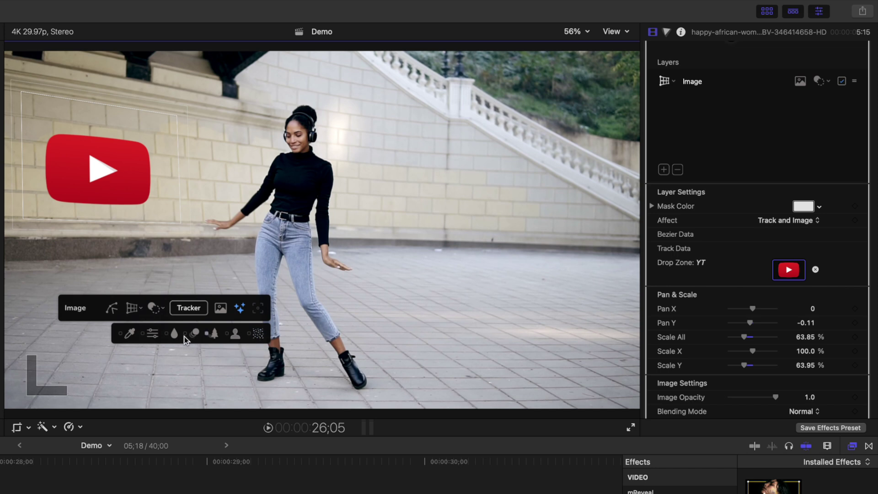
Enable Intensity, then set Image Opacity to 0.92 and Blending Mode to Multiply
{"action": "left_click", "coordinate": [174, 334]}
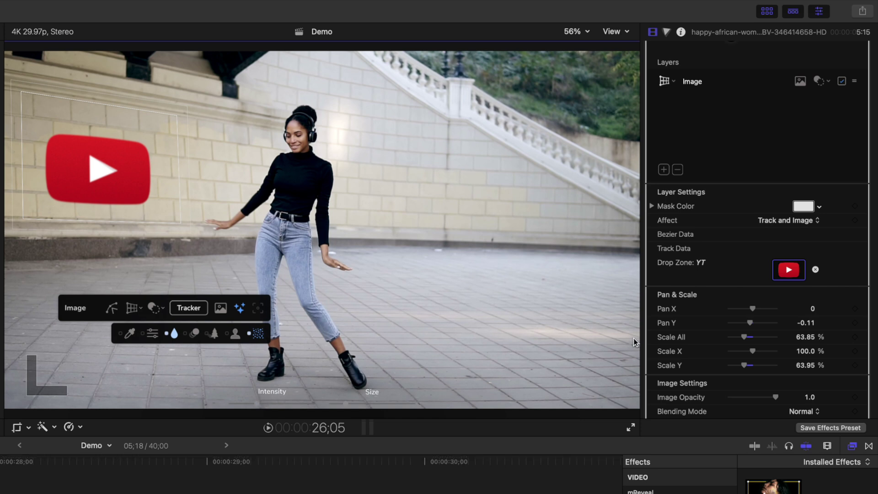
{"action": "scroll", "coordinate": [722, 343], "scroll_direction": "down", "scroll_amount": 3}
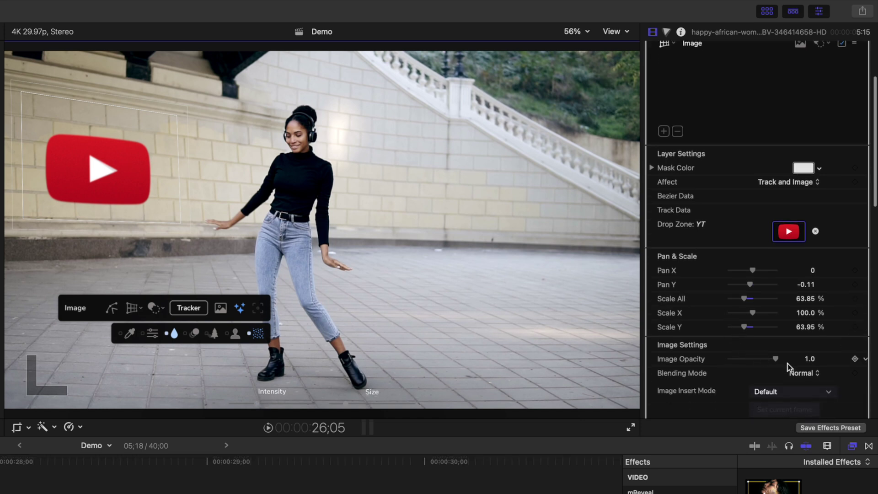
{"action": "left_click_drag", "start_coordinate": [775, 359], "coordinate": [769, 361]}
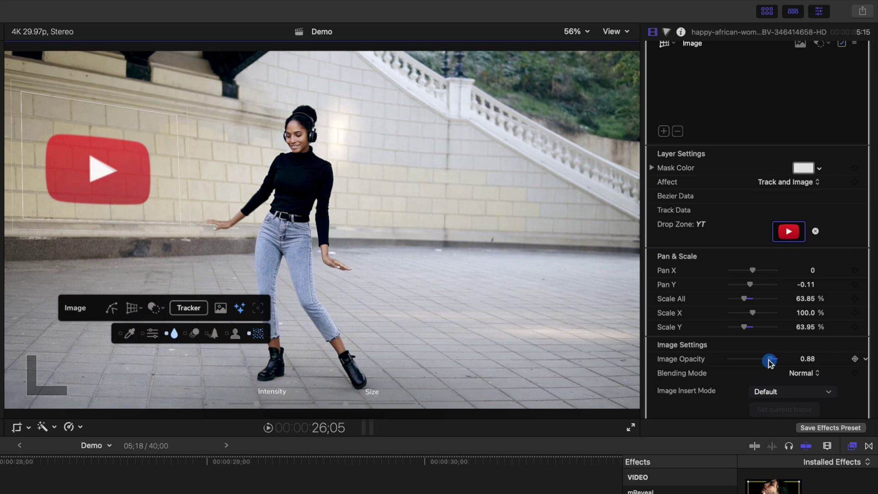
{"action": "left_click", "coordinate": [816, 373]}
{"action": "left_click", "coordinate": [808, 388]}
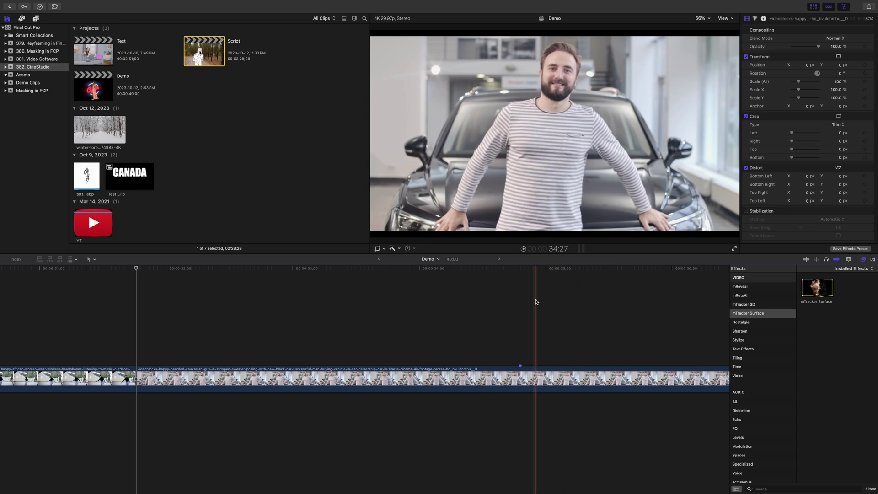
Apply mTracker Surface to the striped-shirt clip and outline the shirt's chest
{"action": "left_click", "coordinate": [521, 305]}
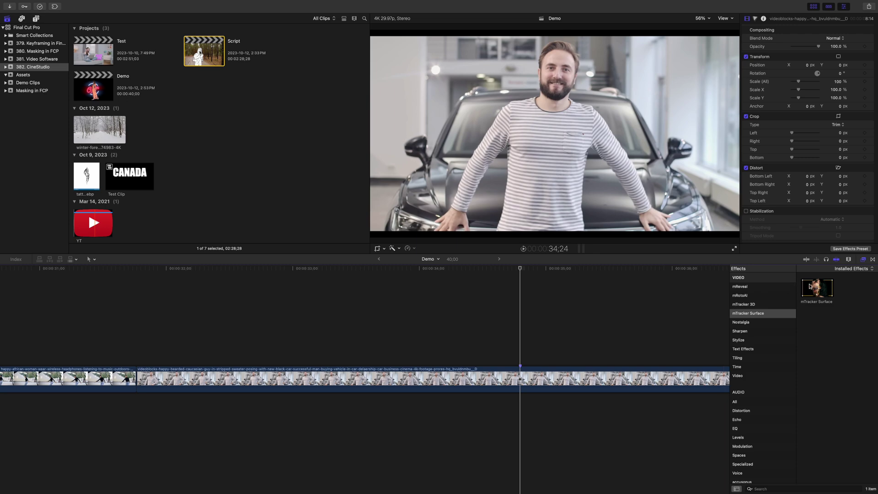
{"action": "left_click_drag", "start_coordinate": [816, 288], "coordinate": [521, 374]}
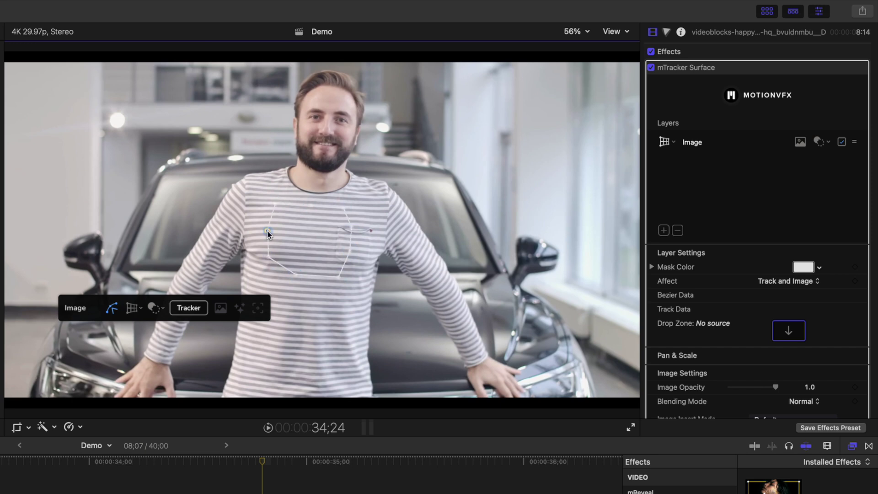
{"action": "left_click", "coordinate": [268, 233]}
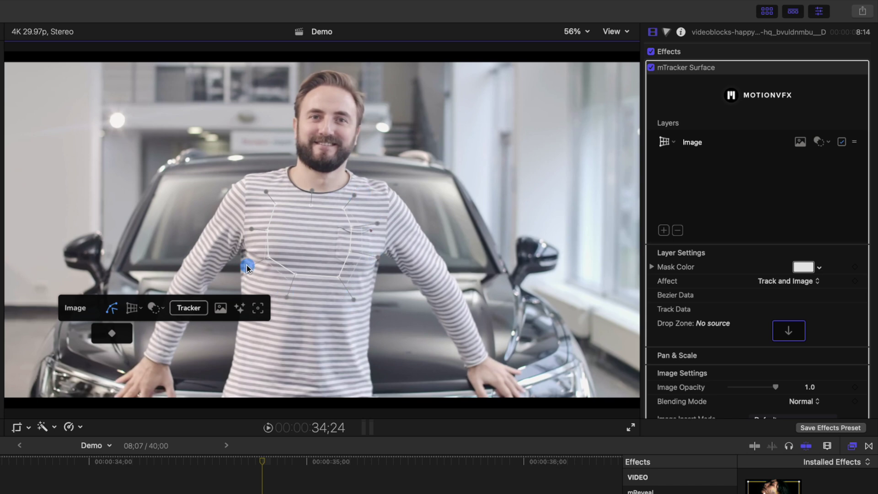
{"action": "left_click", "coordinate": [316, 182]}
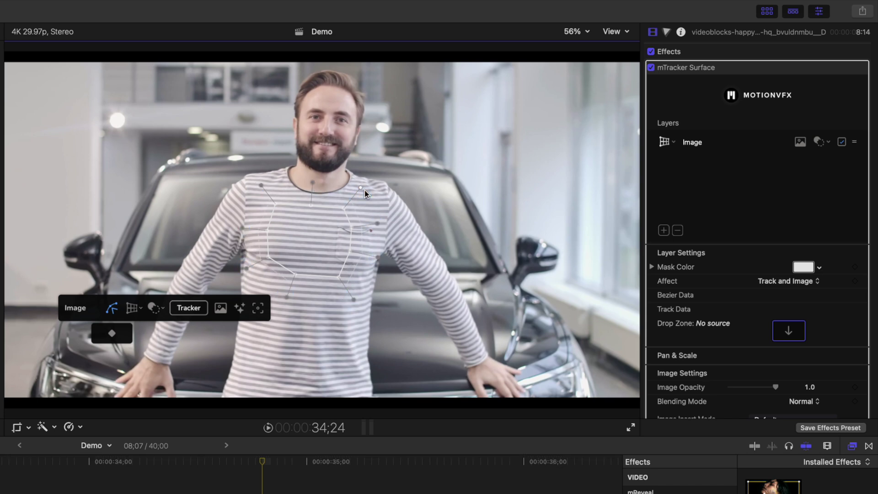
Switch to Mesh tracking and track the shirt backward and forward through the clip
{"action": "left_click", "coordinate": [132, 308]}
{"action": "left_click", "coordinate": [183, 334]}
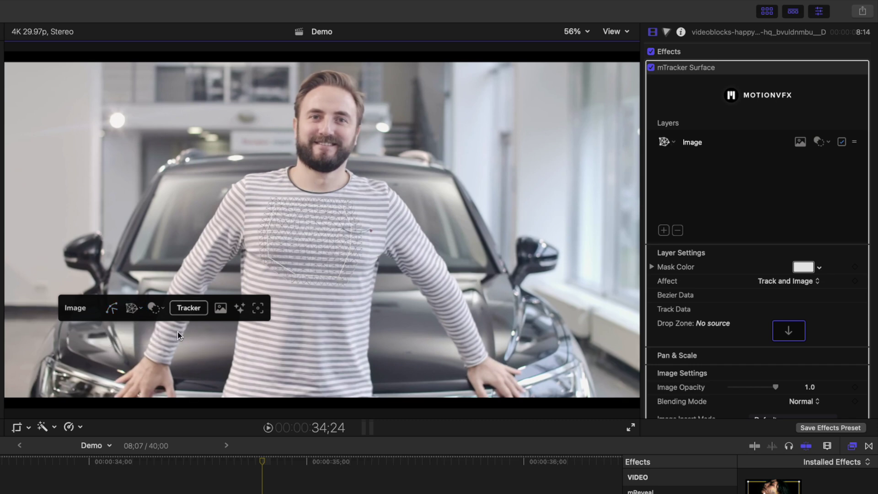
{"action": "left_click", "coordinate": [511, 259]}
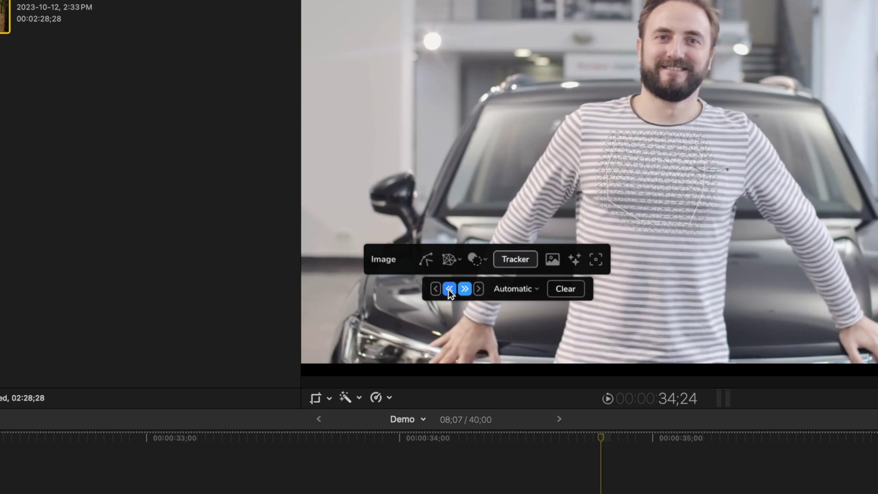
{"action": "left_click", "coordinate": [448, 289]}
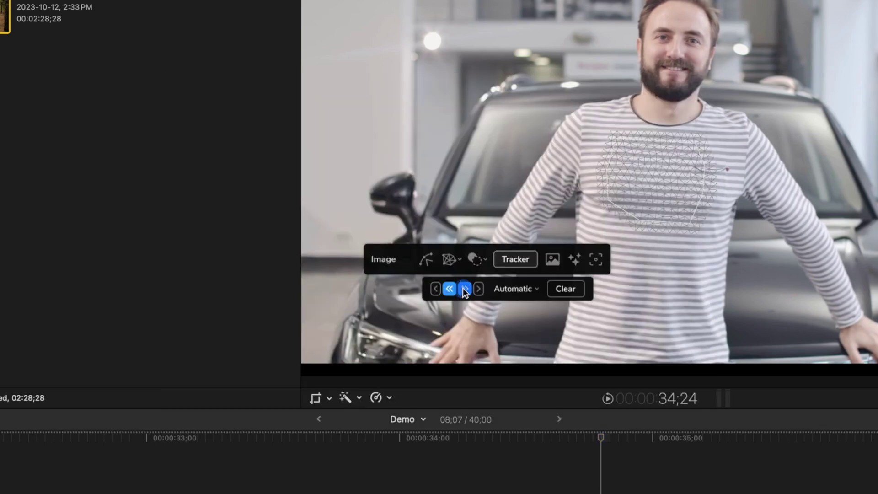
{"action": "left_click", "coordinate": [464, 289]}
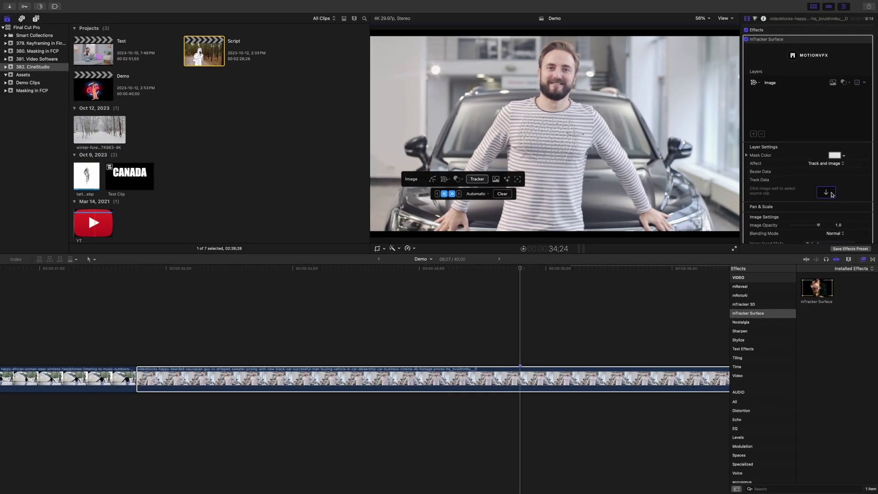
Apply the YouTube logo clip as the overlay on the tracked shirt chest
{"action": "left_click", "coordinate": [826, 193]}
{"action": "left_click", "coordinate": [93, 219]}
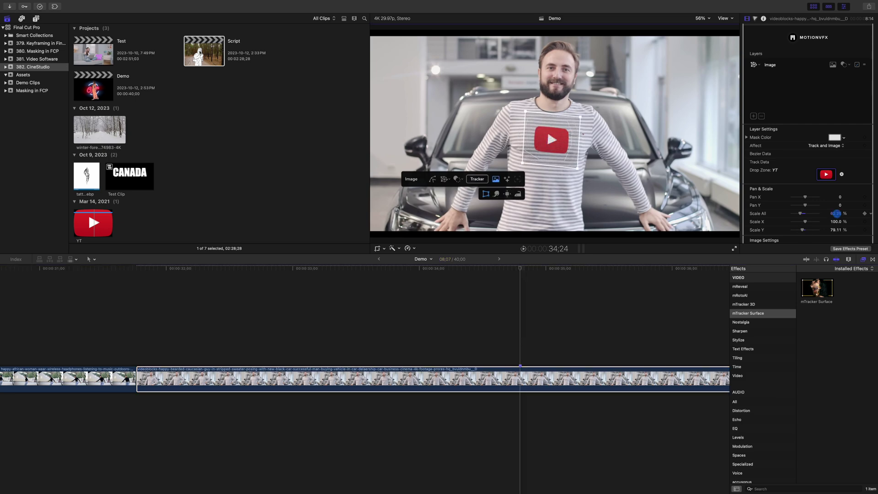